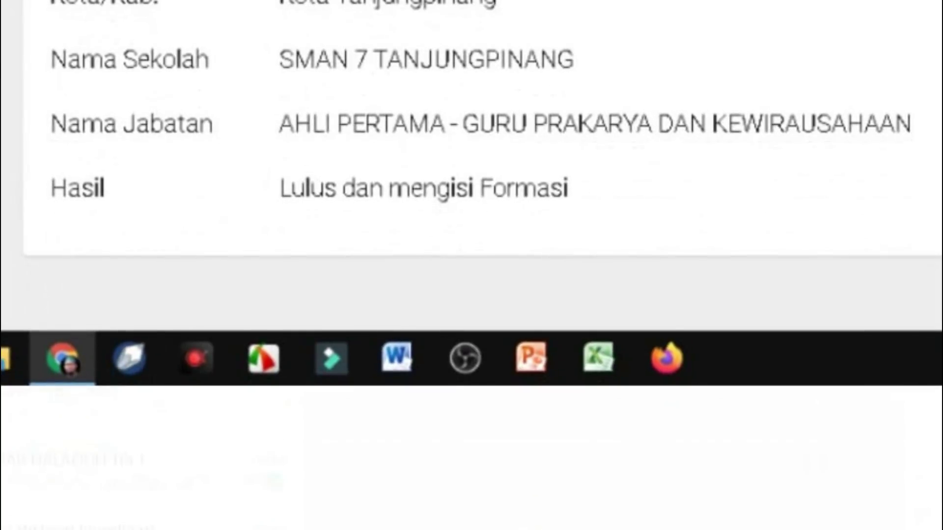
- Switch to Book1 in Excel and bring the DATA FORMASI SEKOLAH A tables and the MAPEL table into view
click(594, 522)
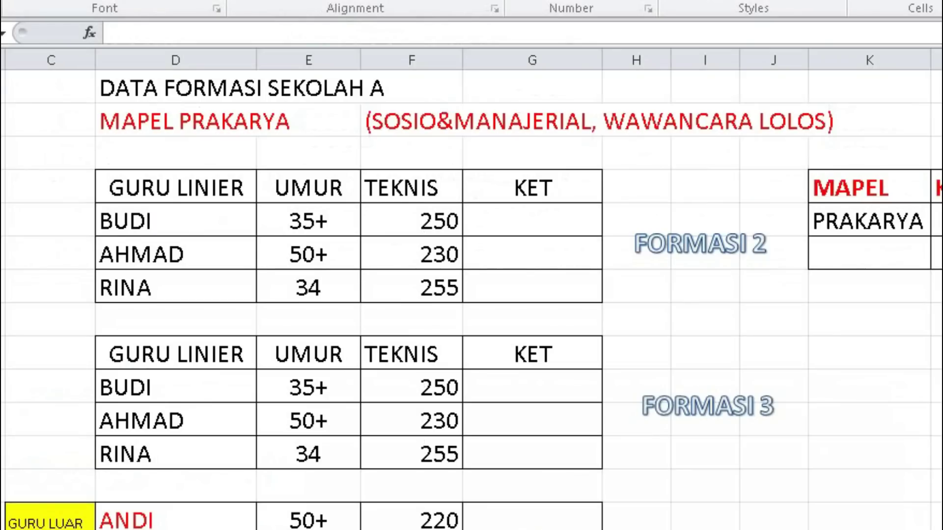
click(872, 497)
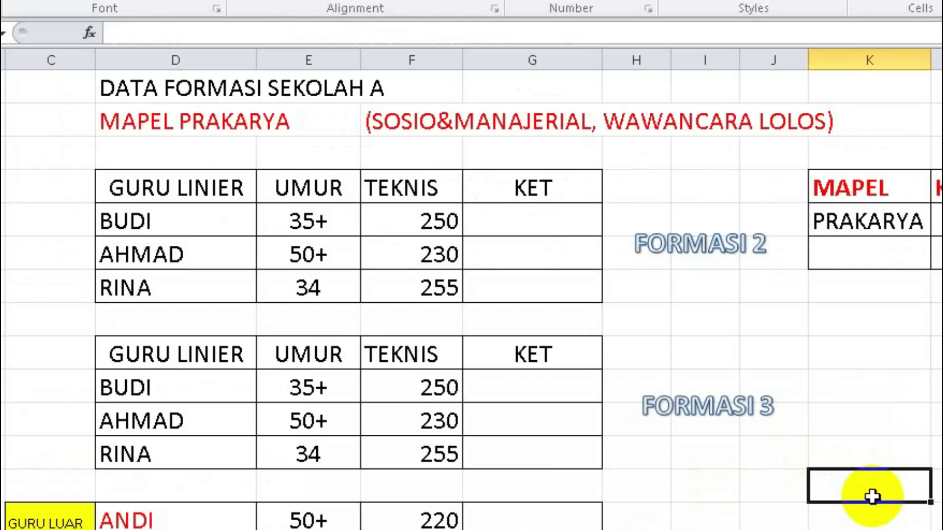
click(937, 187)
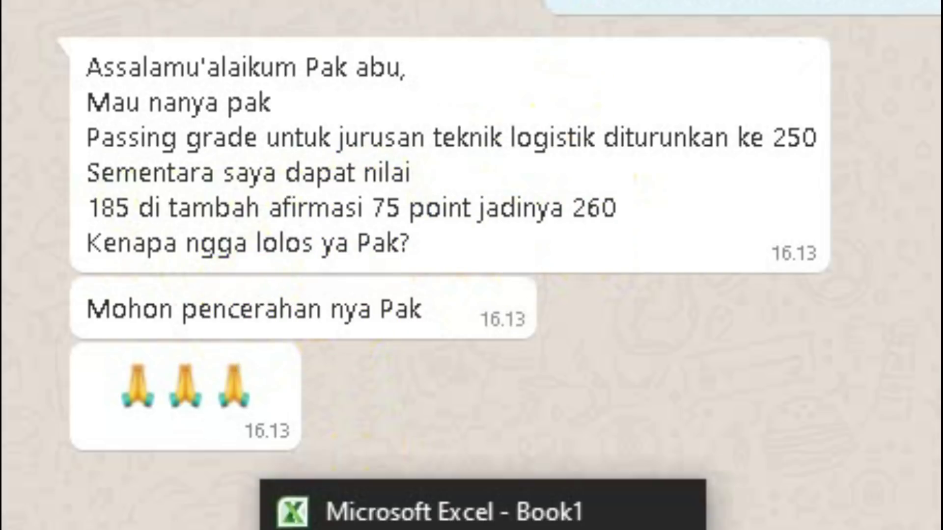
click(483, 525)
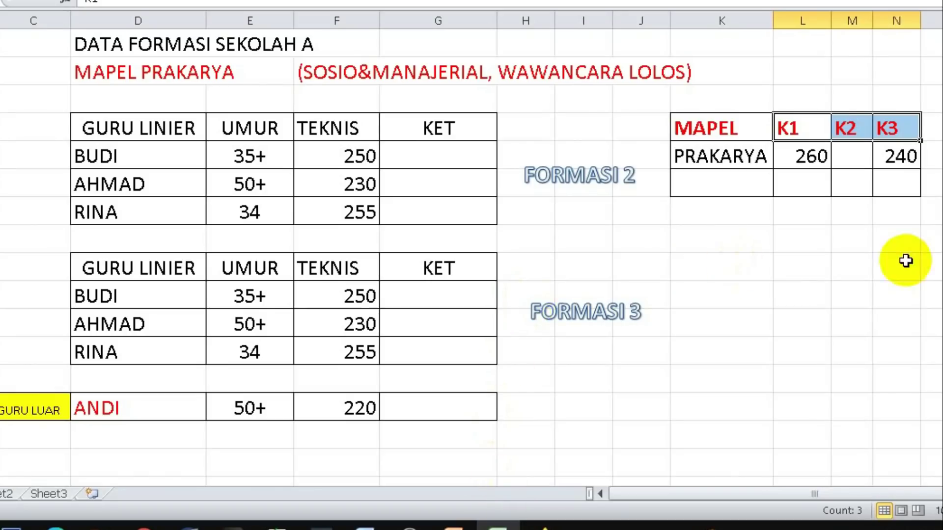
scroll(461, 241, up, 1)
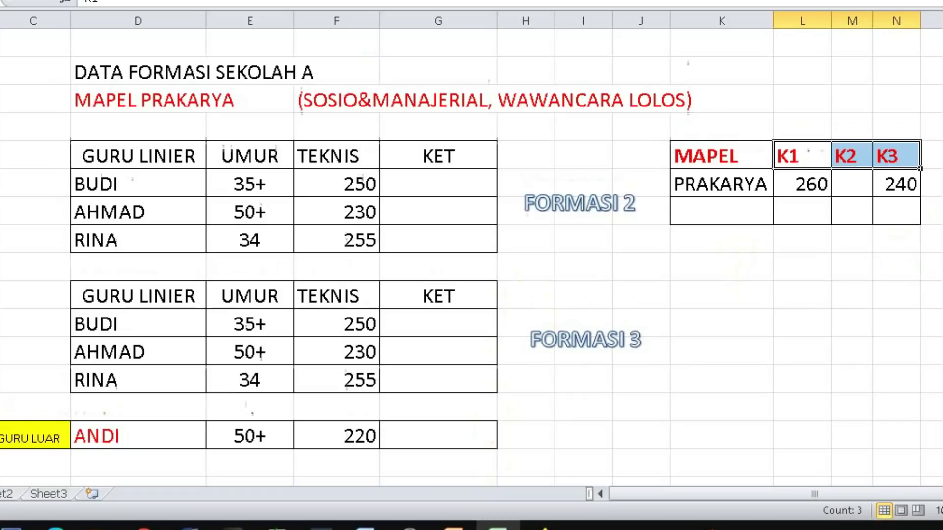
click(816, 299)
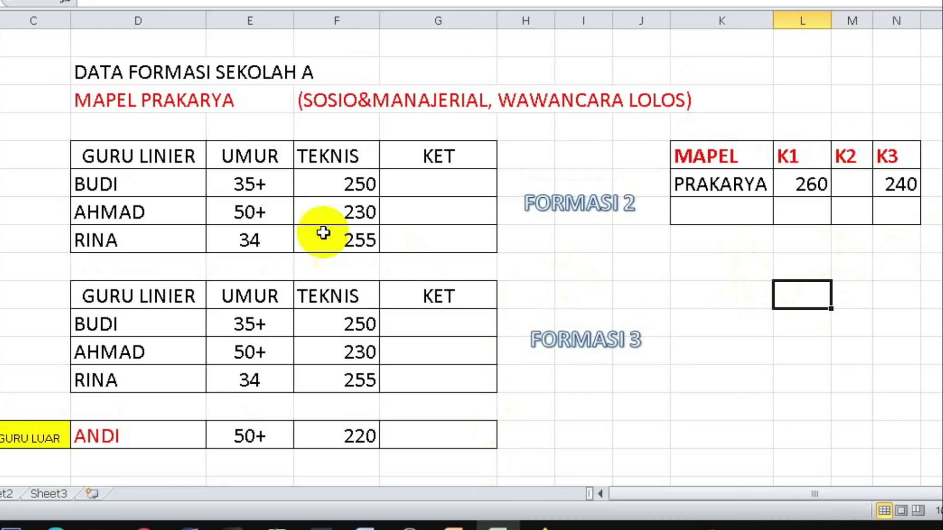
- Examine the school title, the subject and requirement headings, and the PRAKARYA entry with its K1 passing grade
click(111, 74)
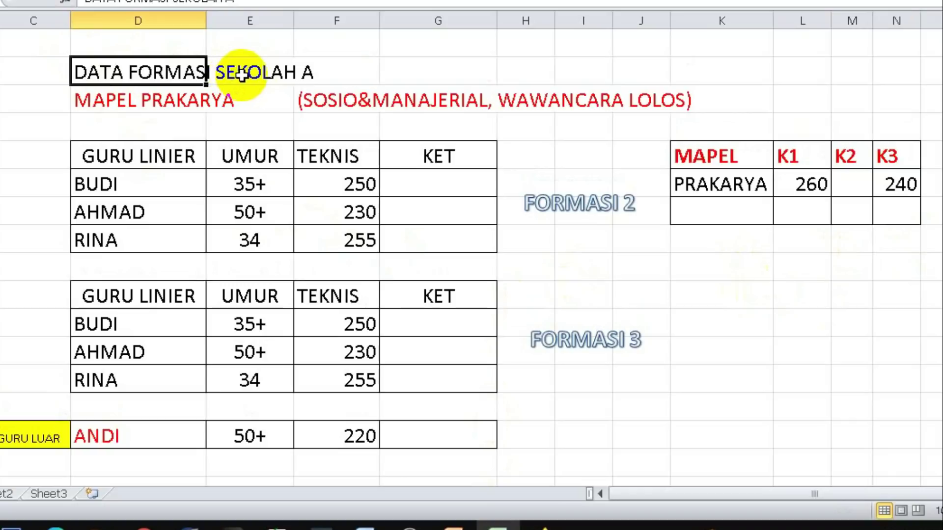
click(116, 104)
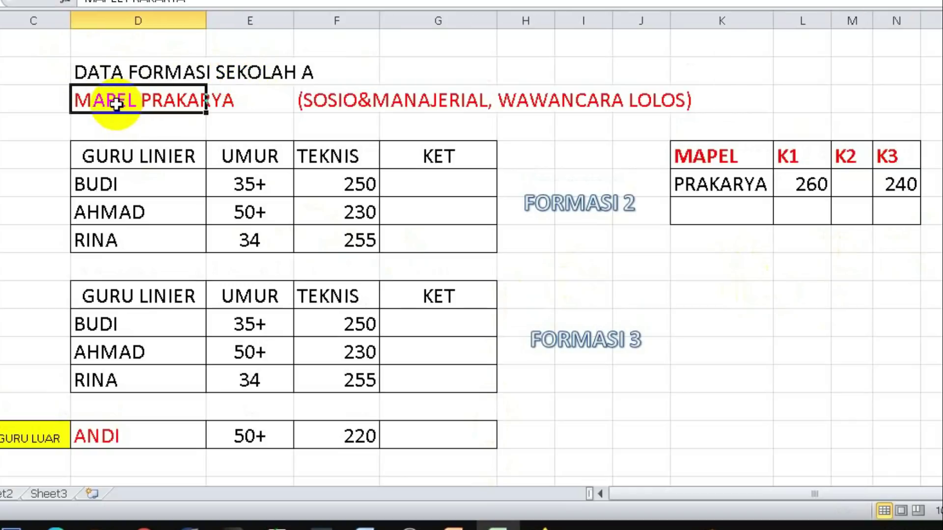
click(328, 104)
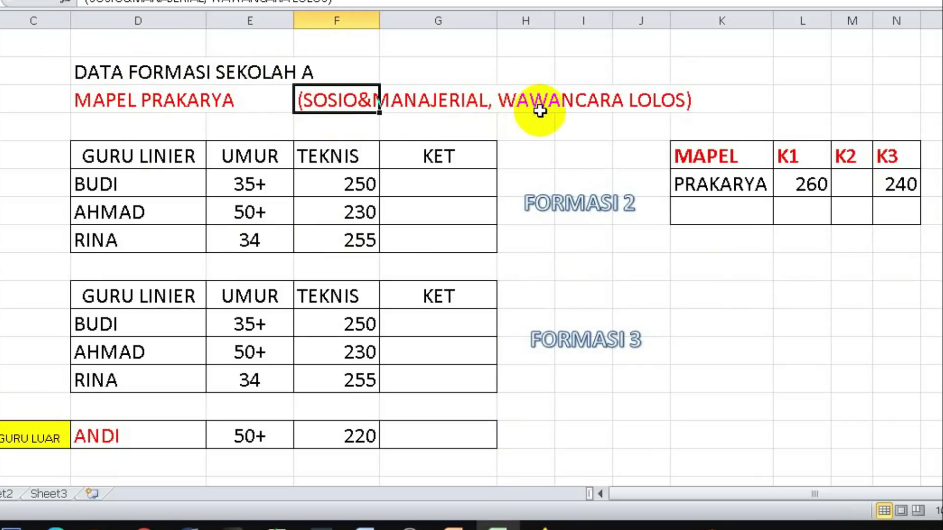
click(561, 106)
click(347, 98)
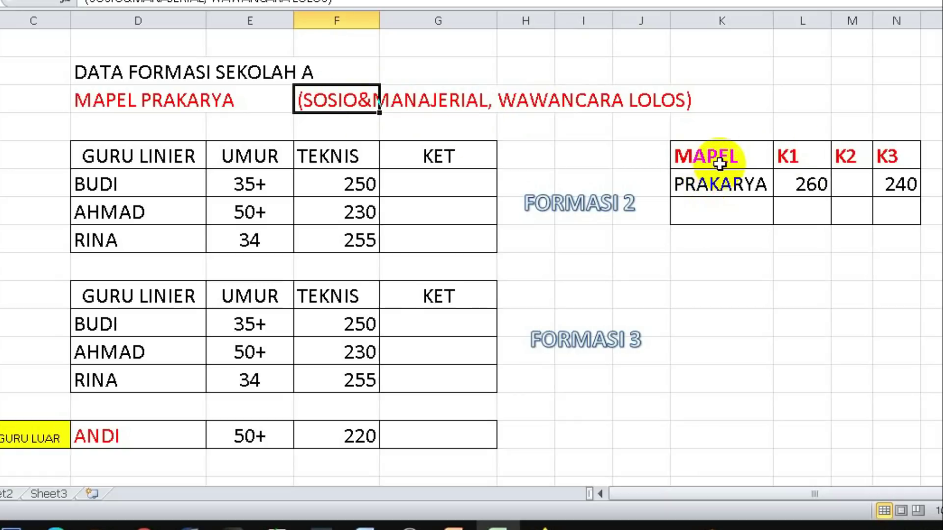
click(721, 185)
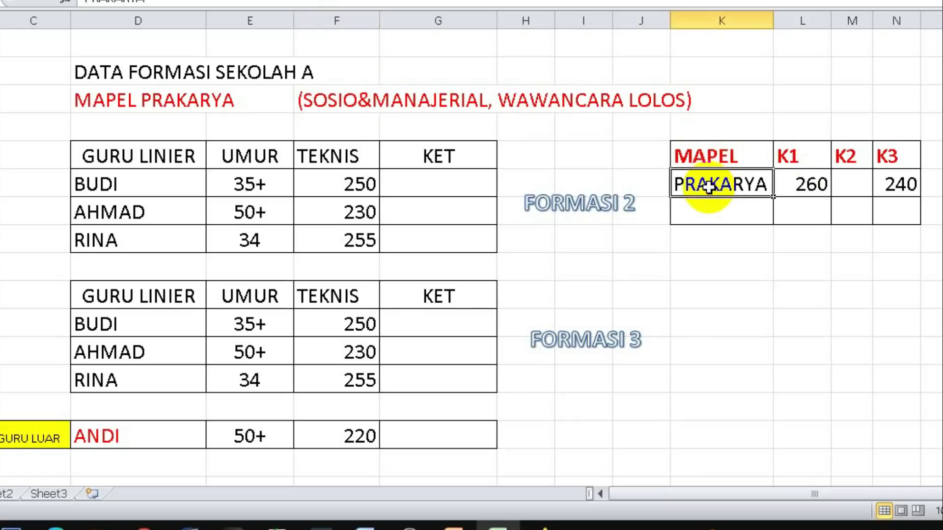
click(804, 183)
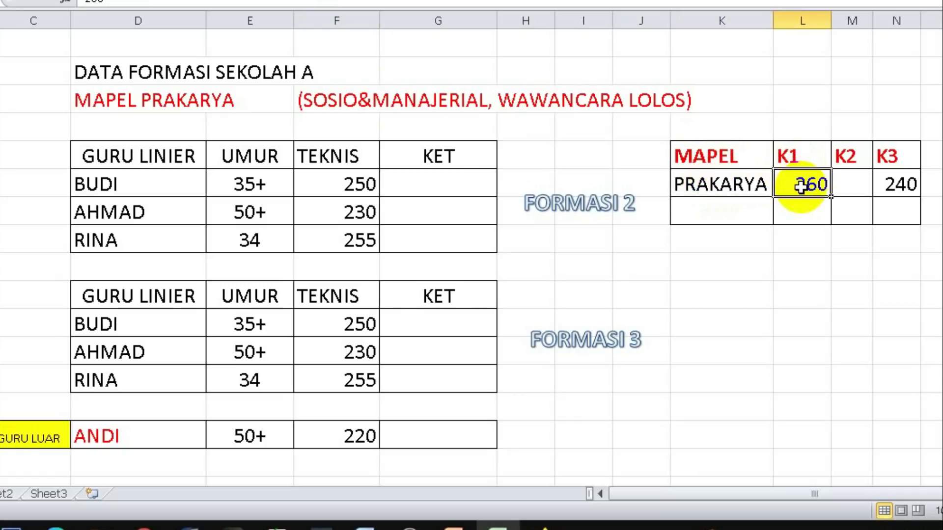
- Centre the K1, K2 and K3 headings in the MAPEL table
click(702, 157)
click(801, 156)
click(854, 156)
click(888, 156)
drag(789, 156, 890, 156)
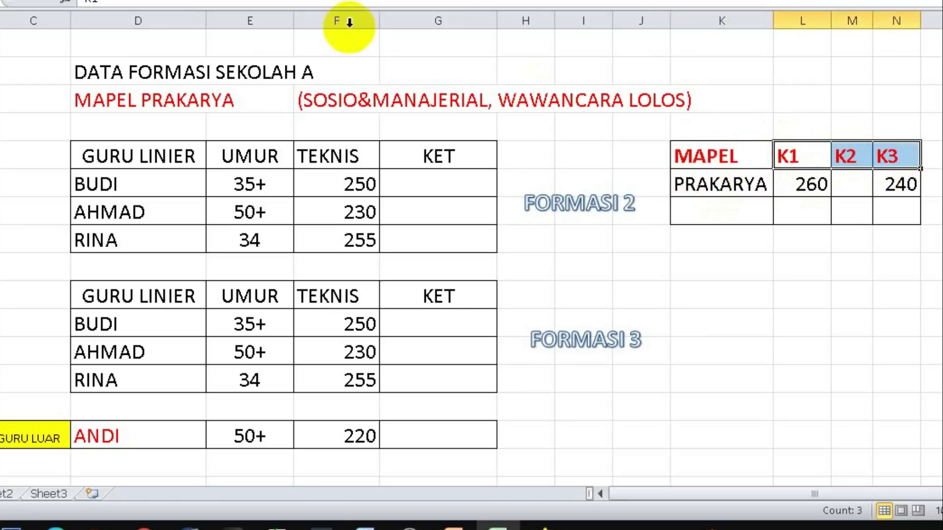
click(262, 1)
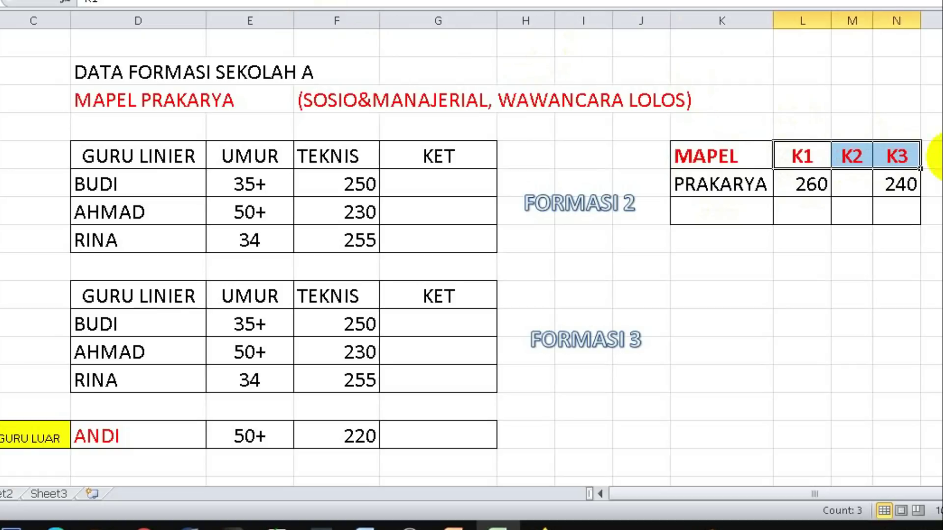
click(926, 155)
- Check the K1 and K2 cells of the PRAKARYA row, and the SEKOLAH A title and MAPEL PRAKARYA heading
click(802, 184)
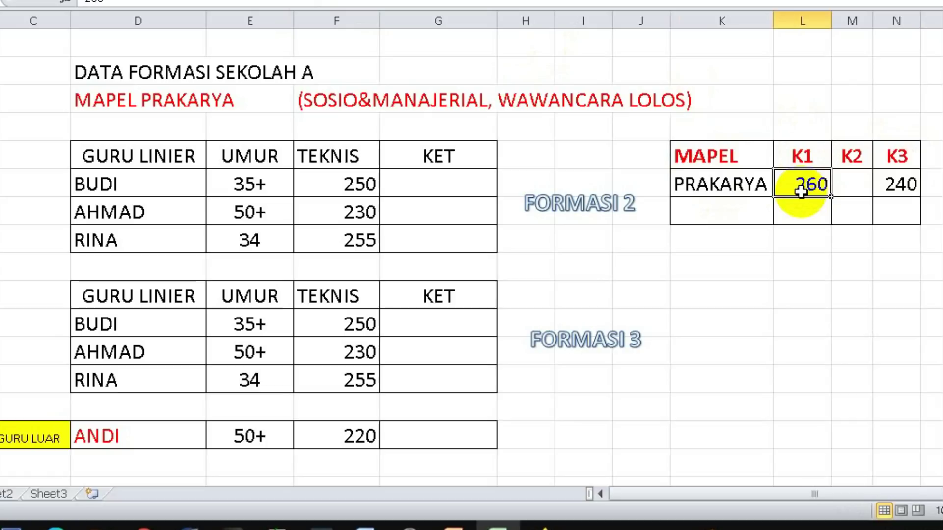
click(854, 156)
click(853, 185)
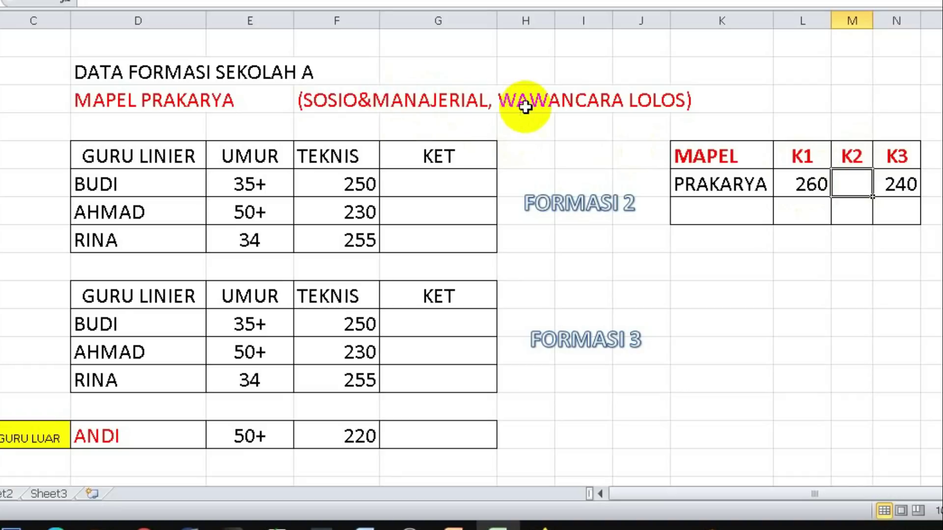
click(855, 185)
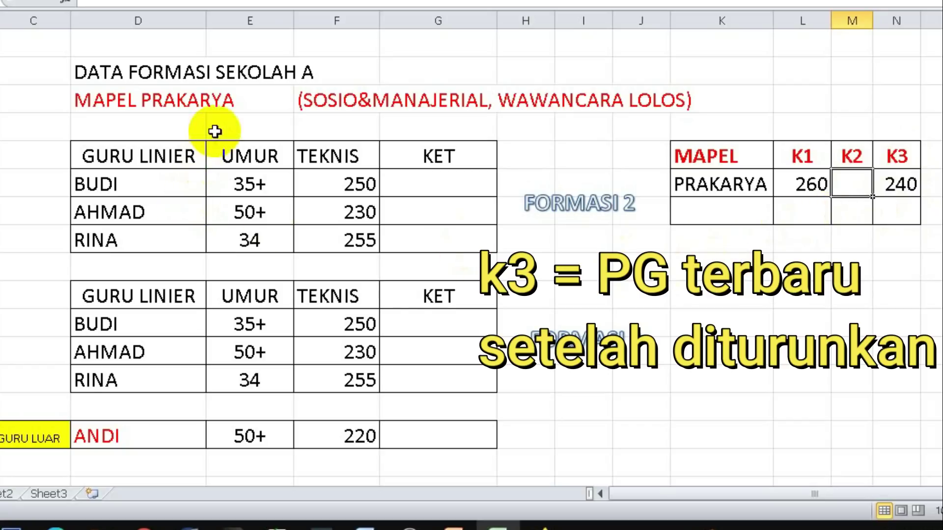
click(275, 73)
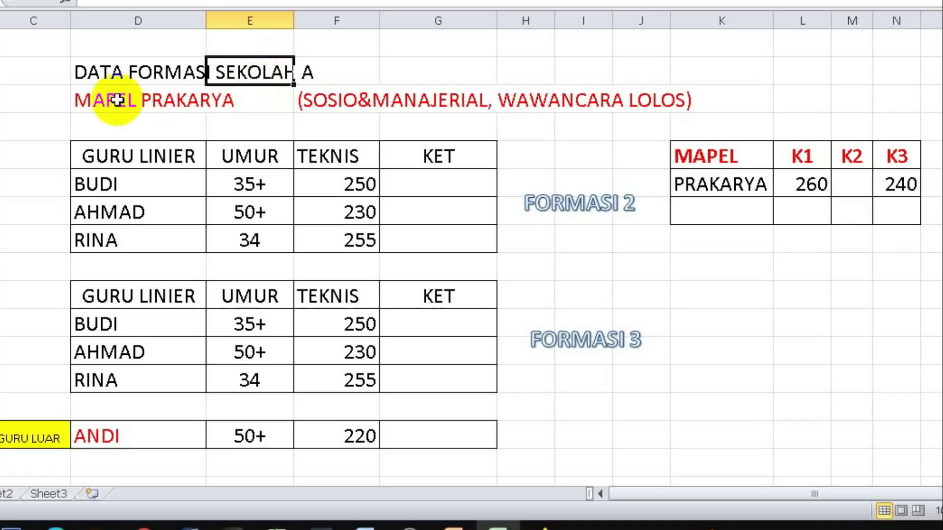
click(100, 102)
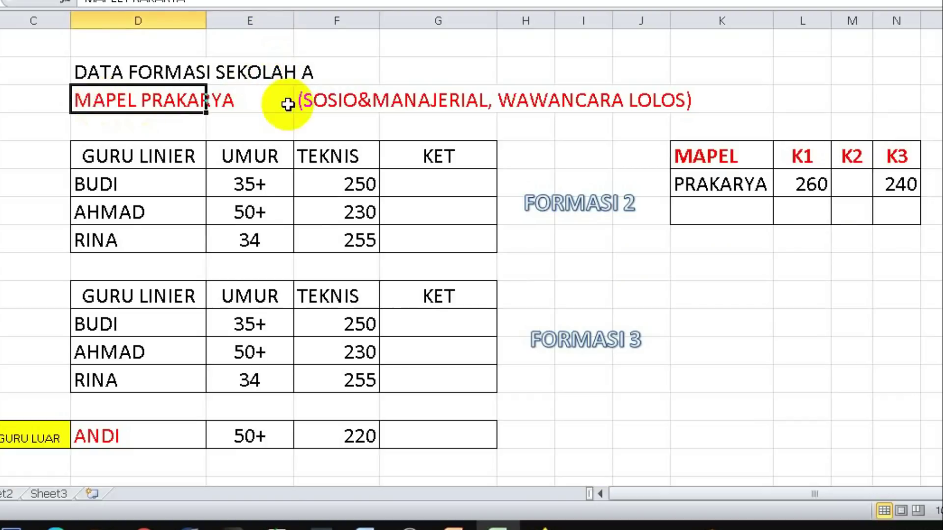
- Nudge the FORMASI 2 label slightly closer to the first GURU LINIER table and deselect it
click(551, 202)
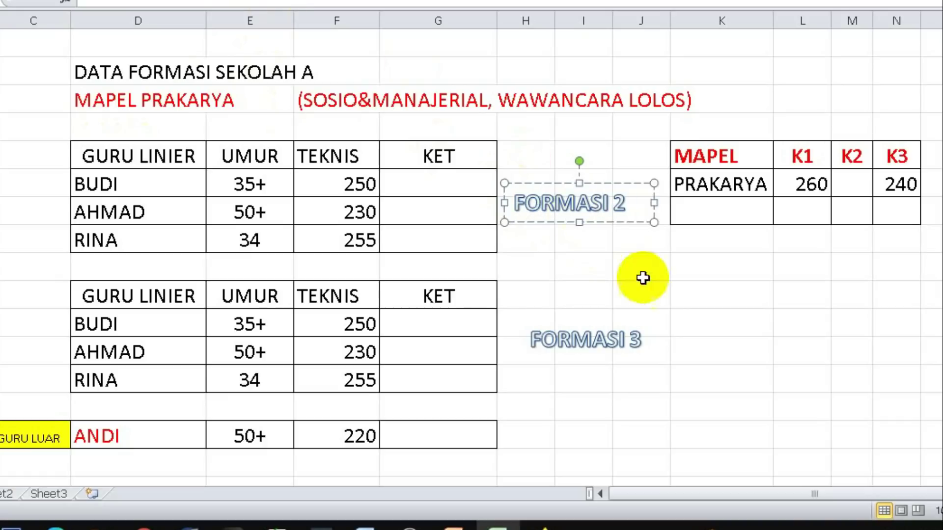
click(697, 276)
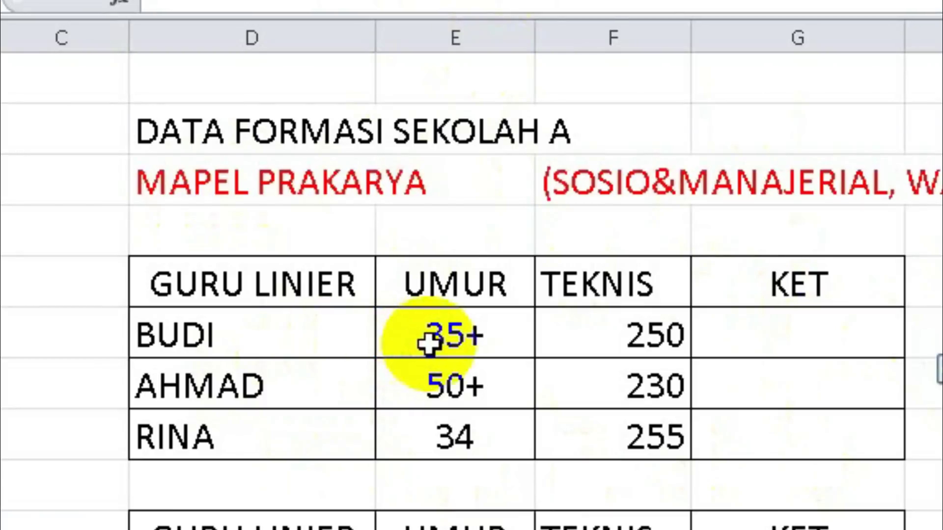
- Examine the UMUR and TEKNIS values of each of the three teachers in the first GURU LINIER table
click(232, 188)
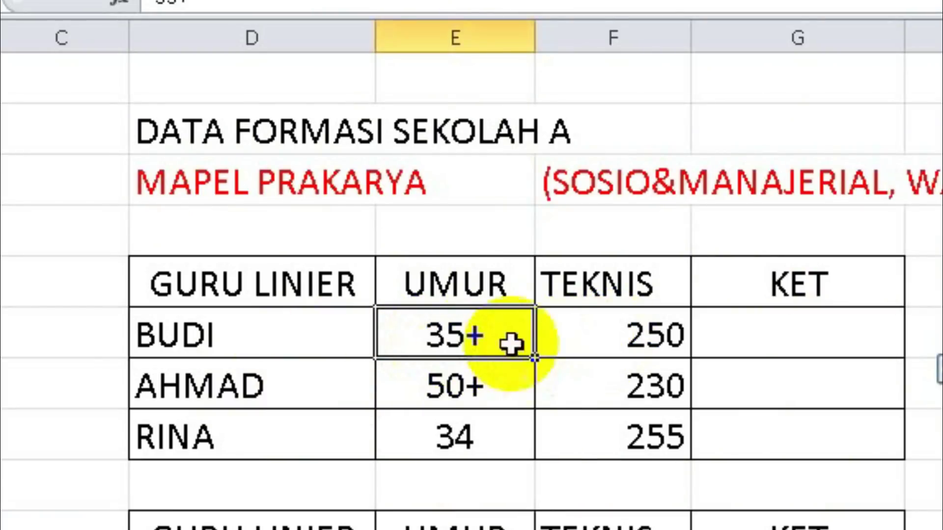
click(612, 344)
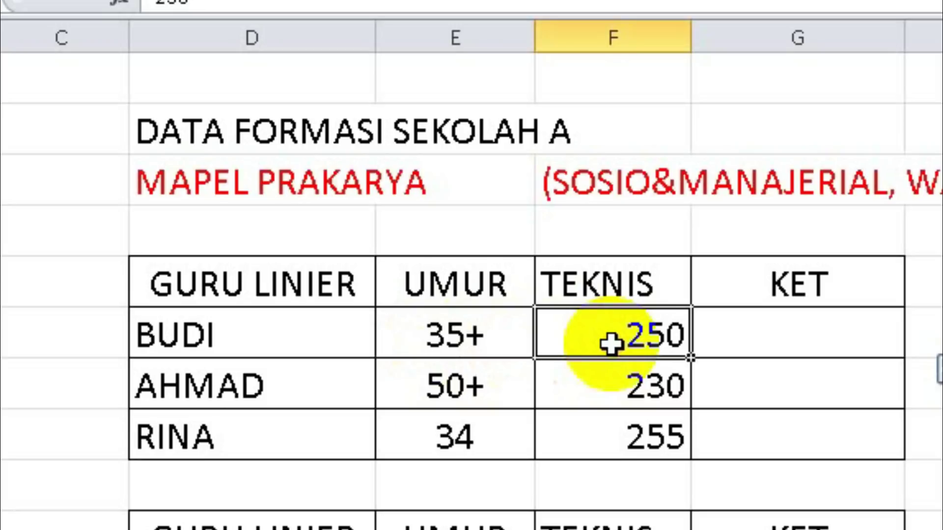
click(282, 385)
click(472, 390)
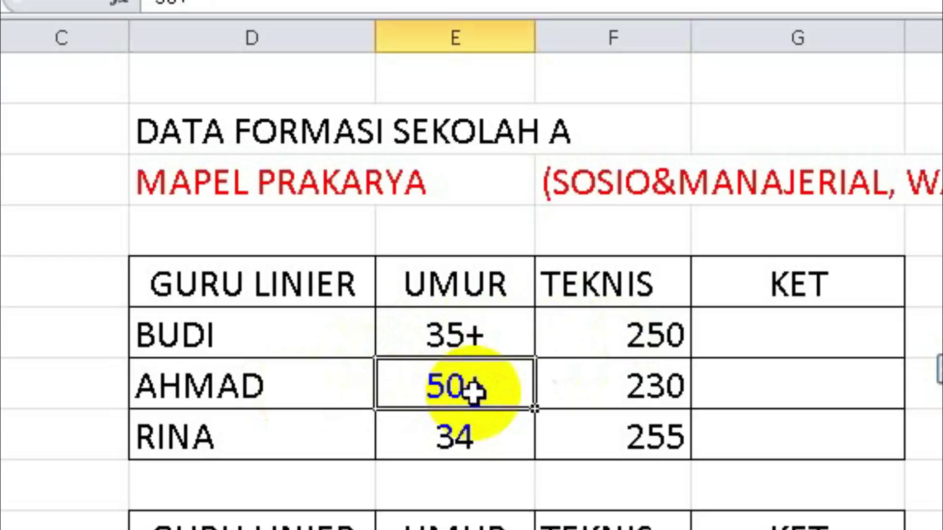
click(609, 389)
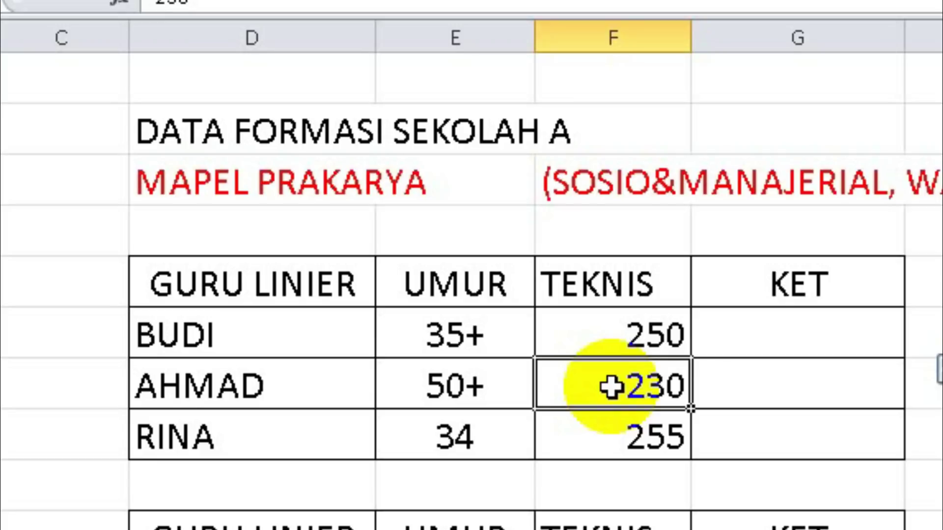
click(298, 391)
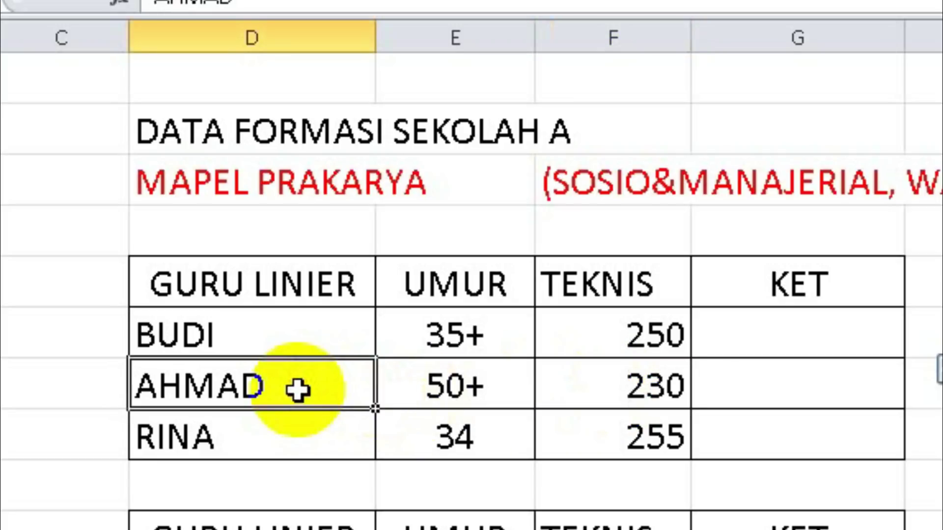
click(605, 396)
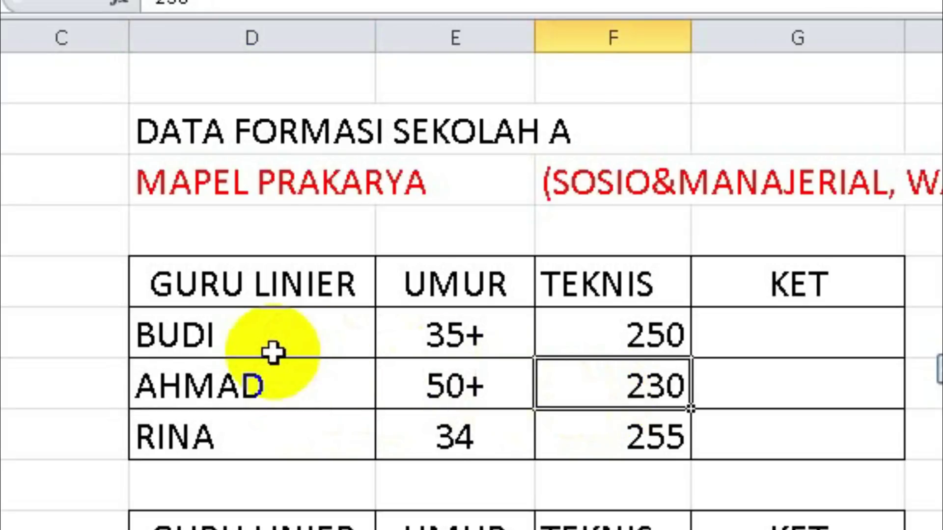
click(270, 442)
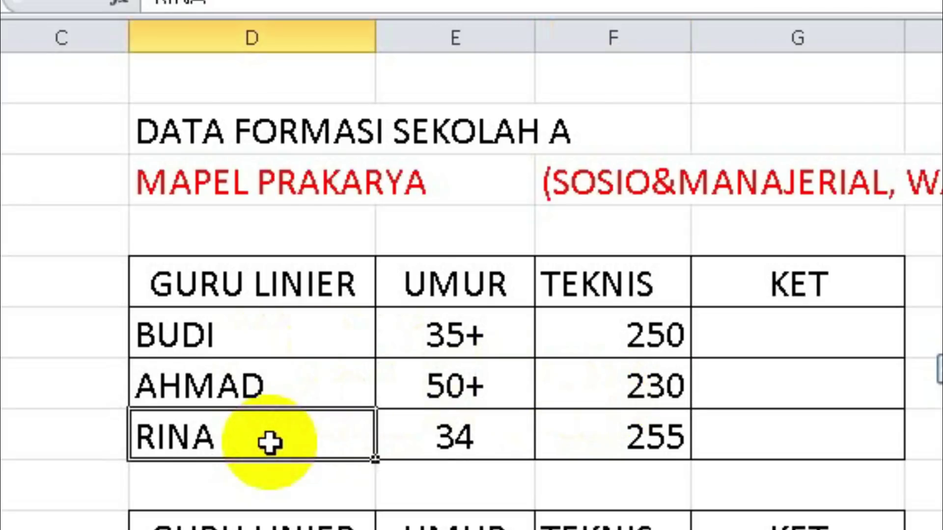
click(448, 438)
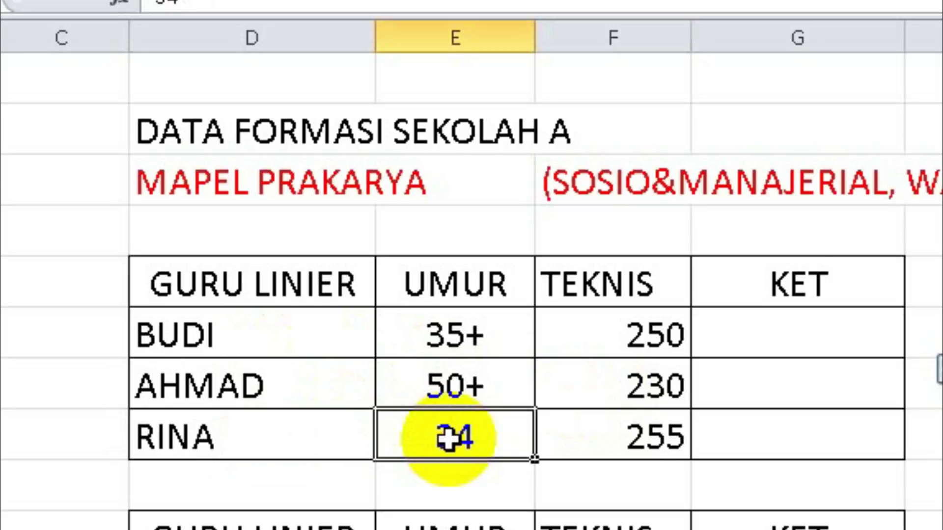
click(656, 443)
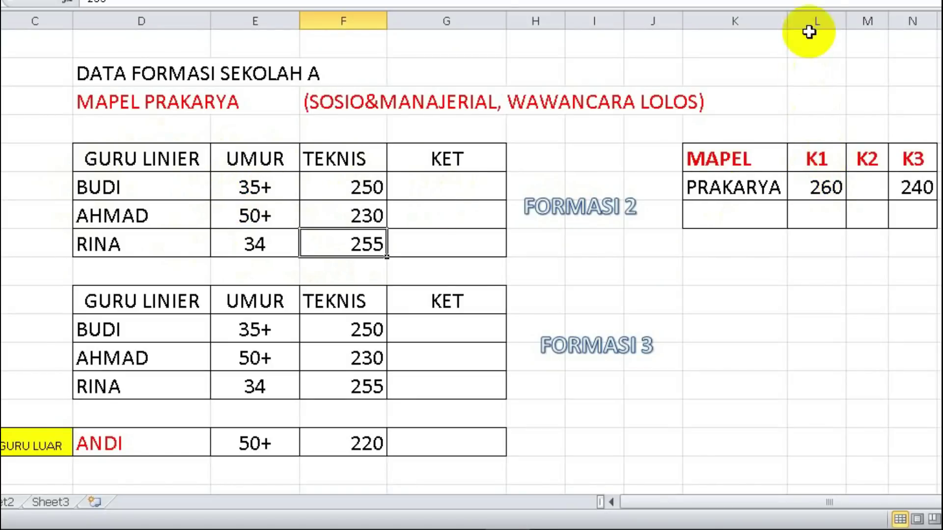
- Centre the PRAKARYA value in the K1 column of the MAPEL table
drag(816, 156, 812, 185)
click(813, 185)
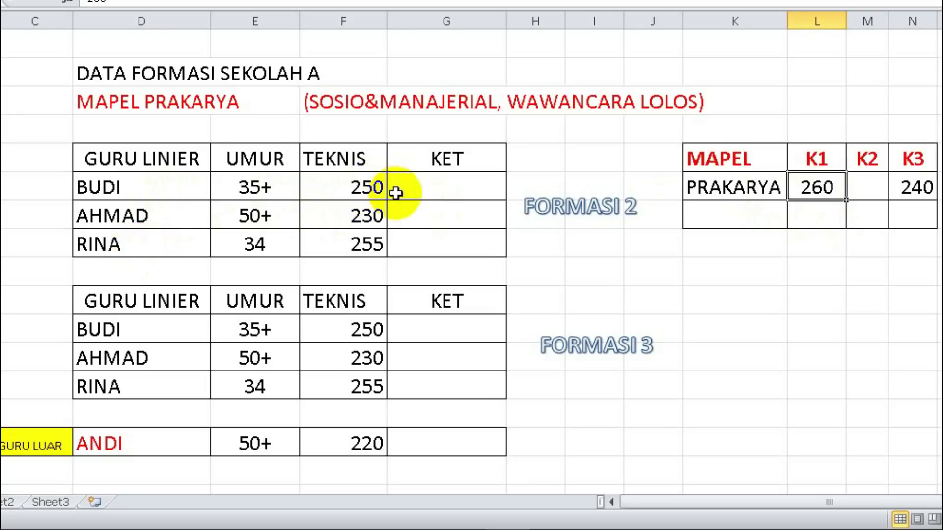
- Compare the three TEKNIS scores in the FORMASI 2 table with PRAKARYA's K1 grade, and check its K2 cell
drag(368, 186, 368, 245)
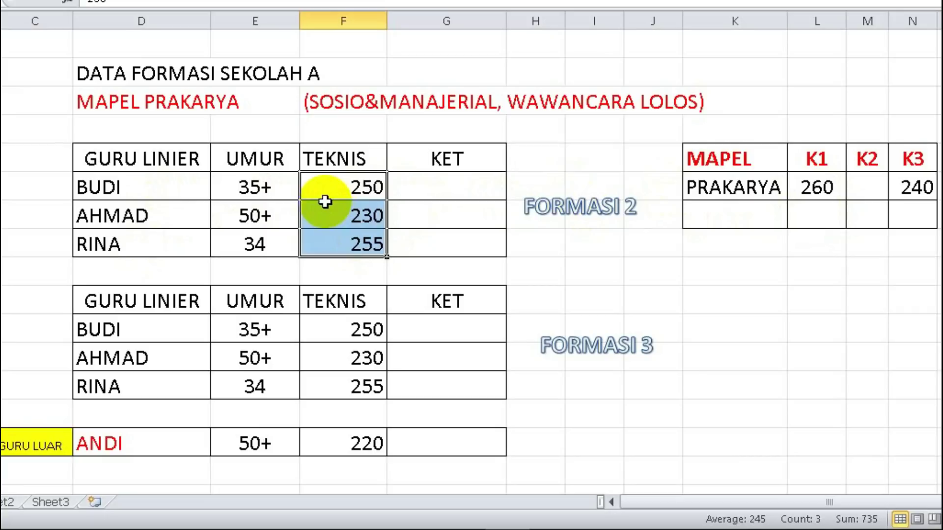
click(822, 189)
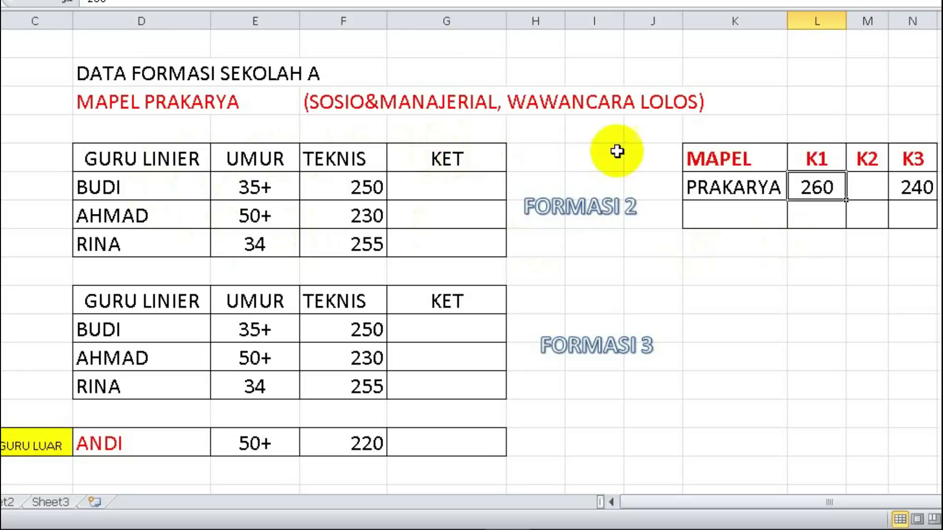
click(864, 156)
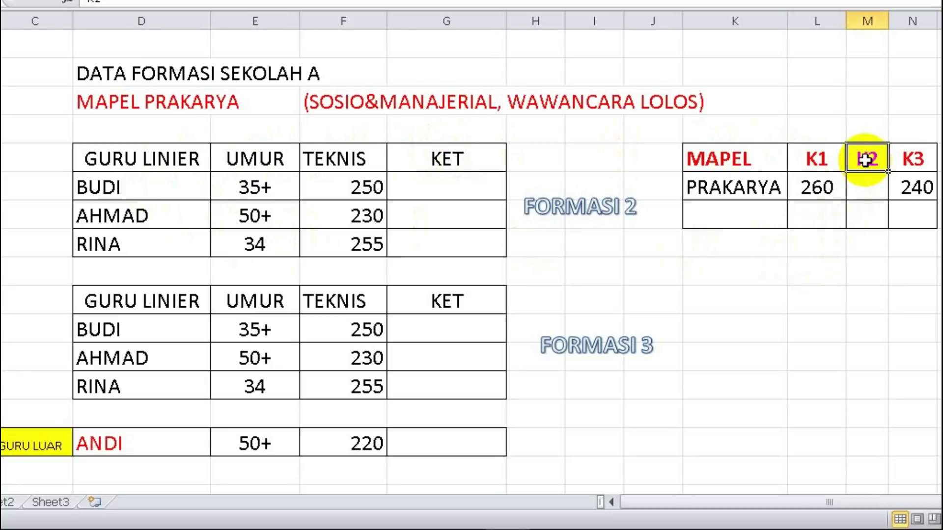
click(865, 192)
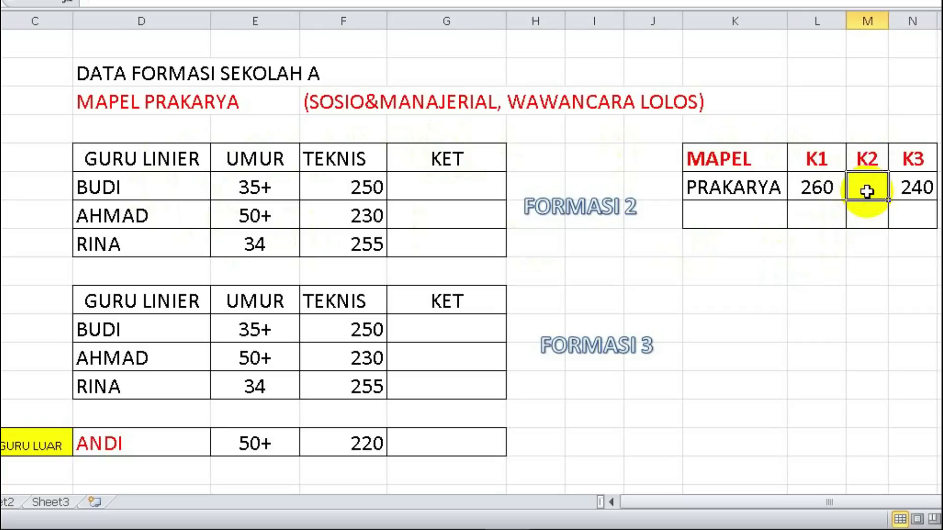
- Enter "lolos" in the KET column for the 50+ teacher in the FORMASI 2 table
click(135, 217)
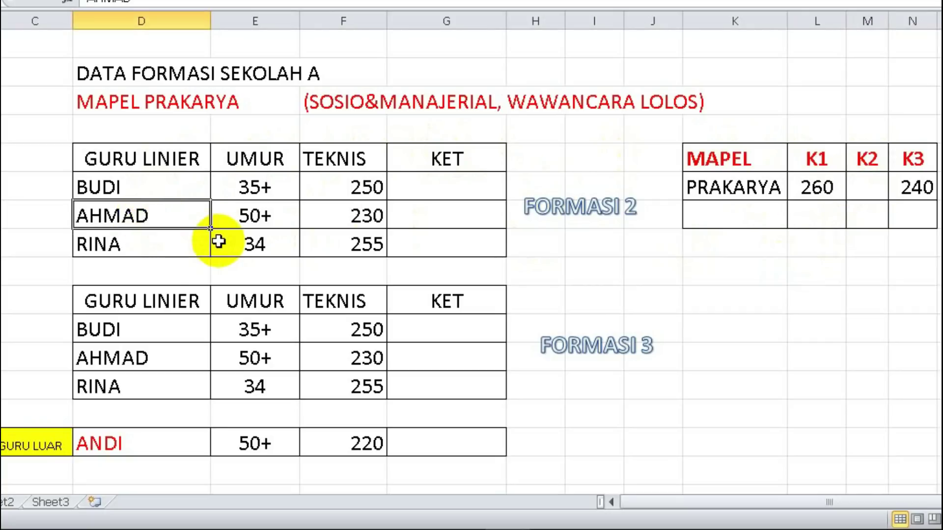
click(253, 215)
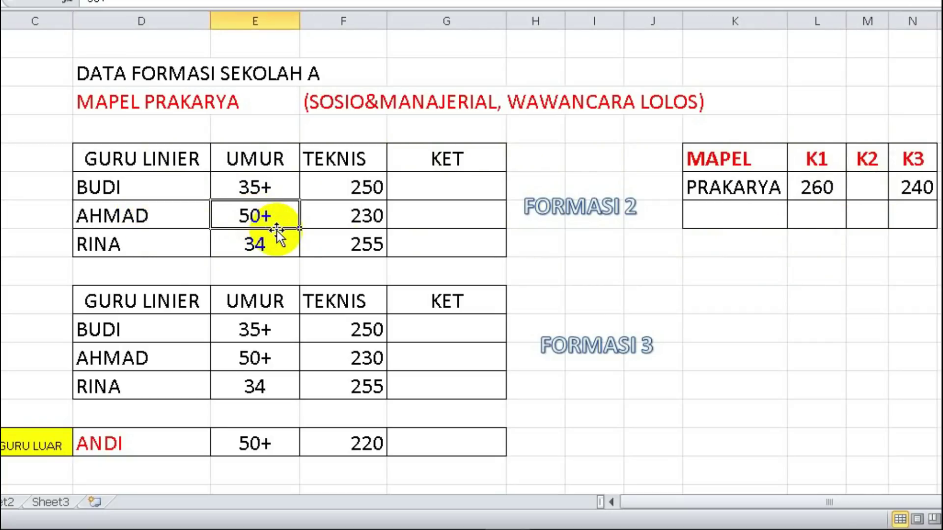
click(421, 214)
text(lolos)
key(Return)
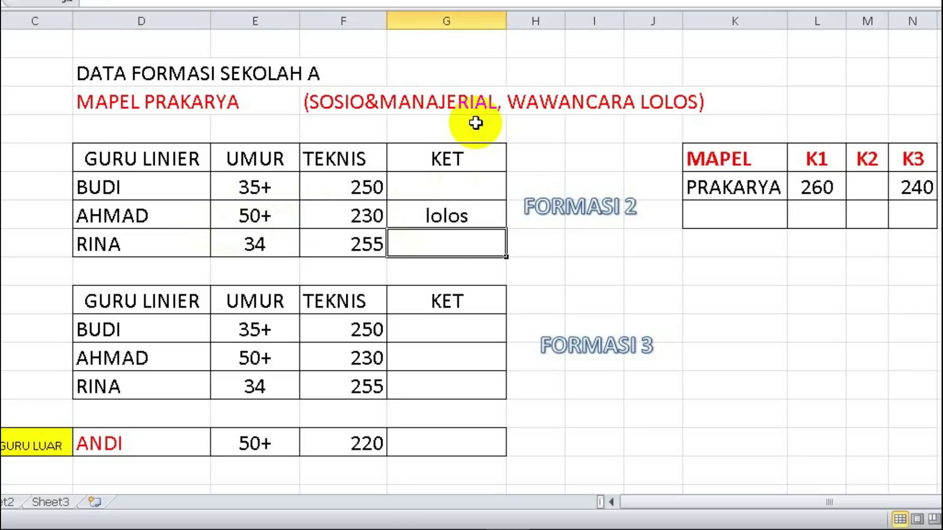
- Check the second teacher's KET result in the FORMASI 2 table against PRAKARYA's K1, K2 and K3 grades
click(444, 220)
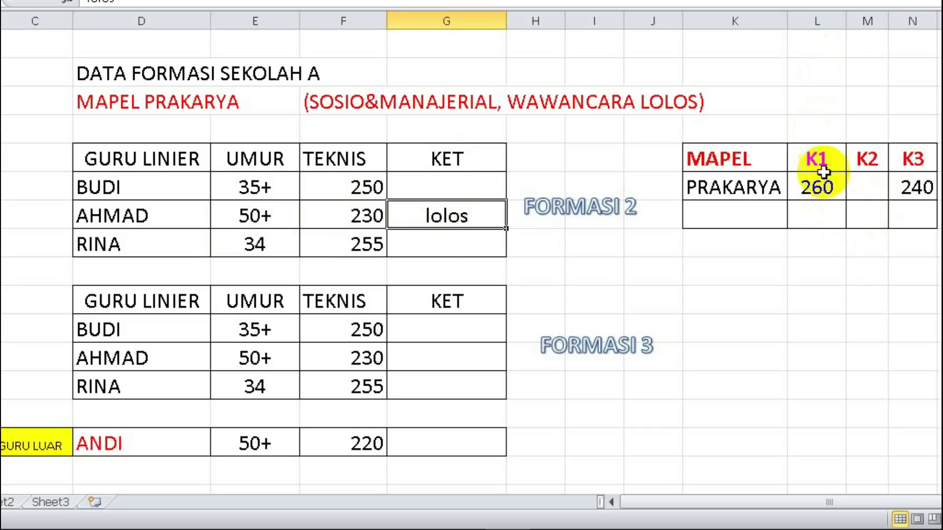
click(820, 155)
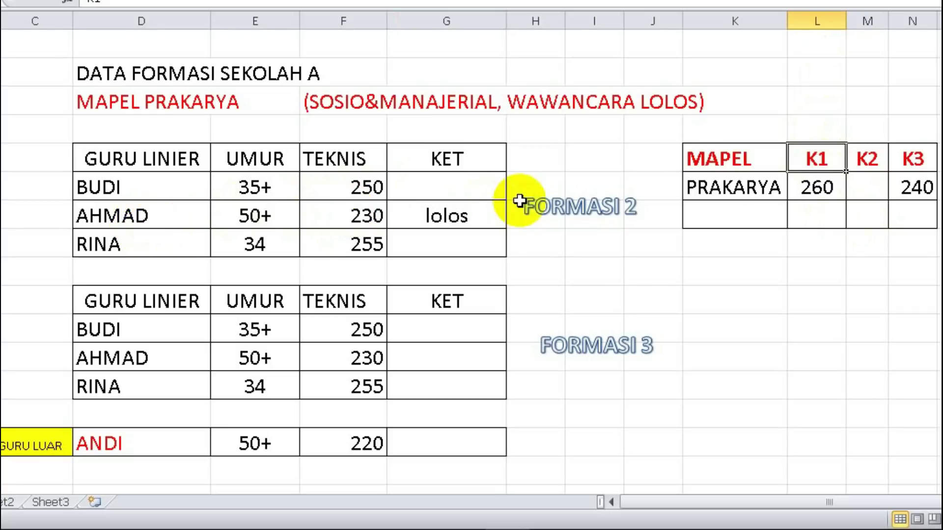
click(440, 219)
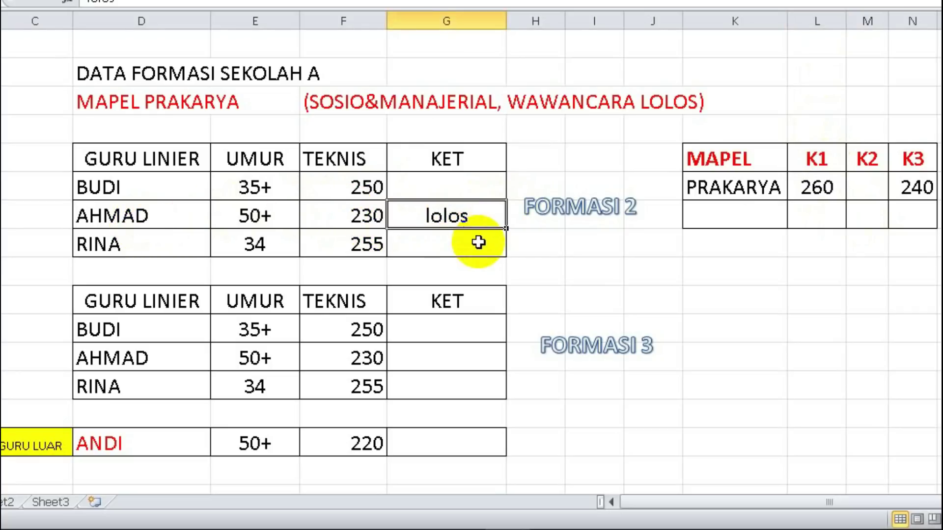
click(867, 187)
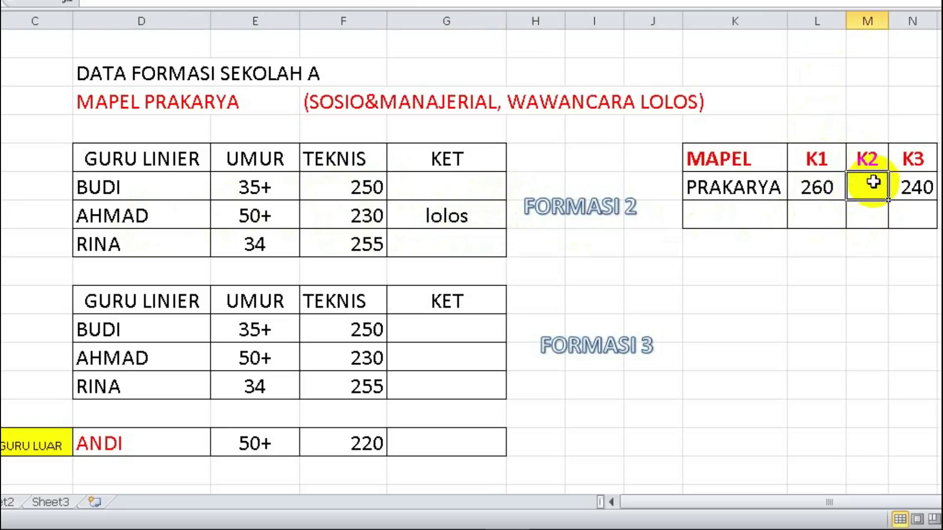
drag(817, 158, 823, 185)
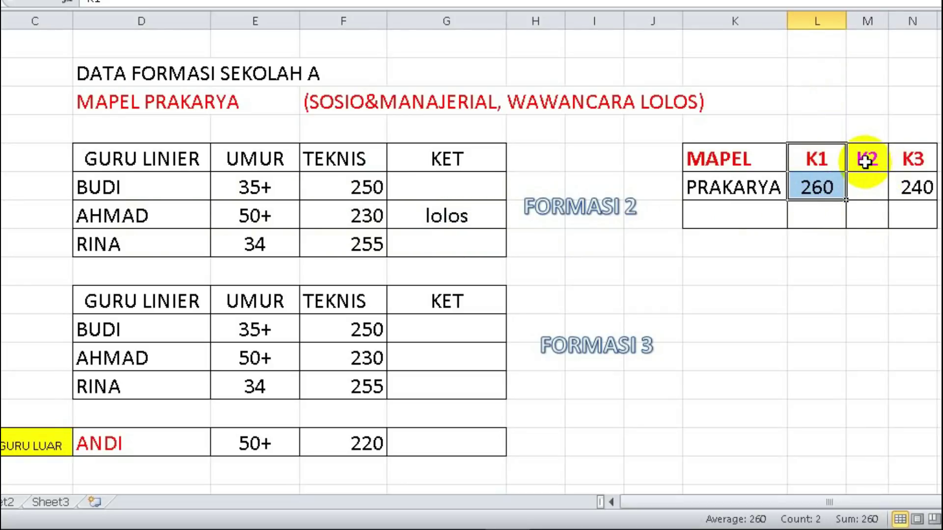
click(864, 189)
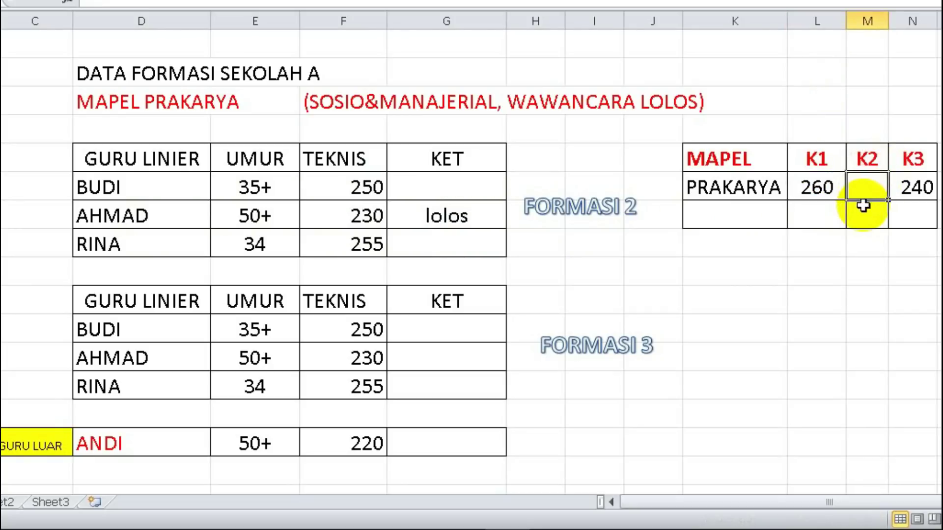
drag(862, 207, 861, 188)
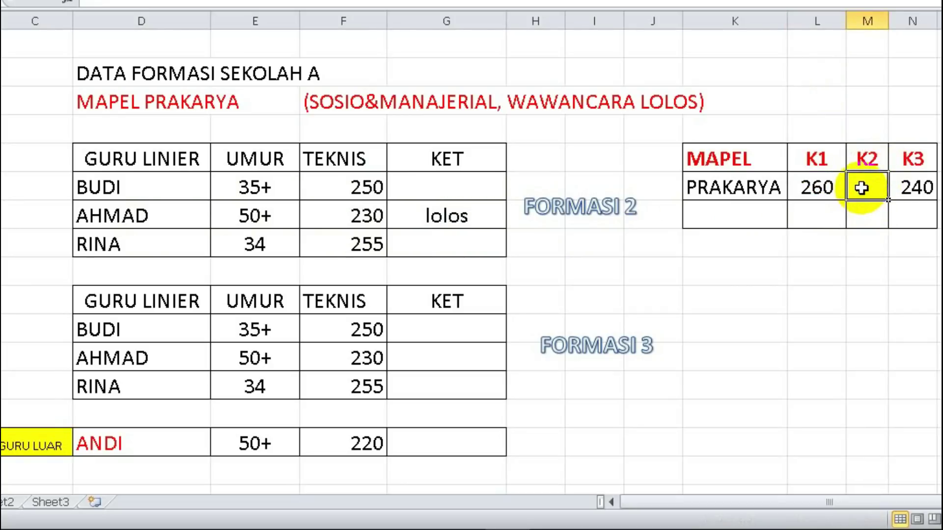
click(451, 214)
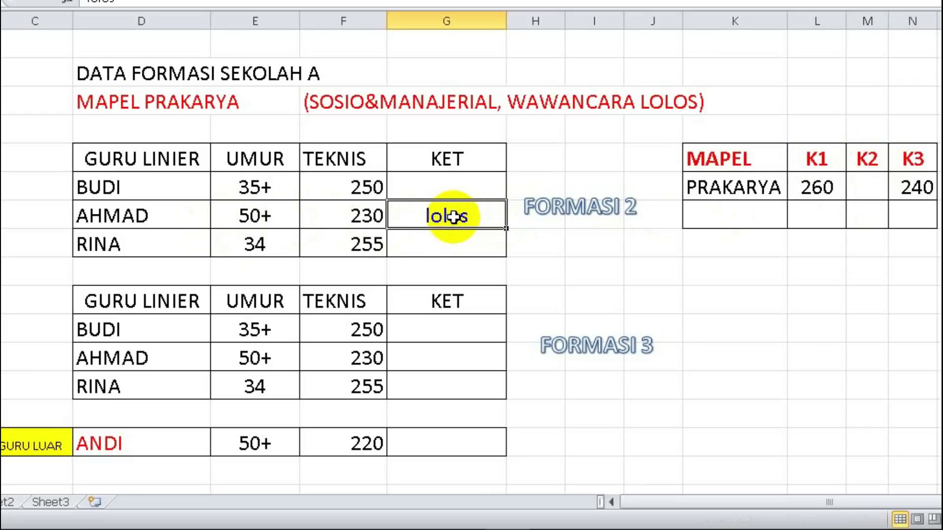
click(919, 187)
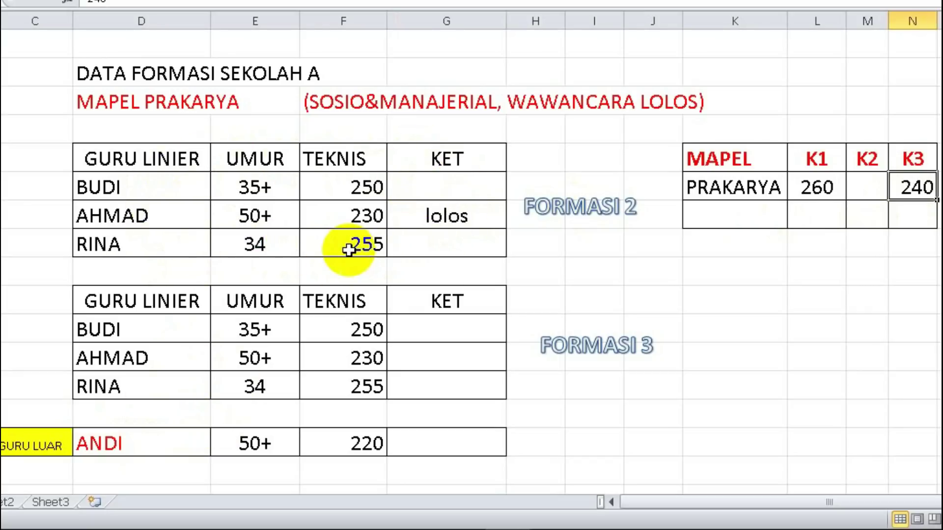
click(444, 215)
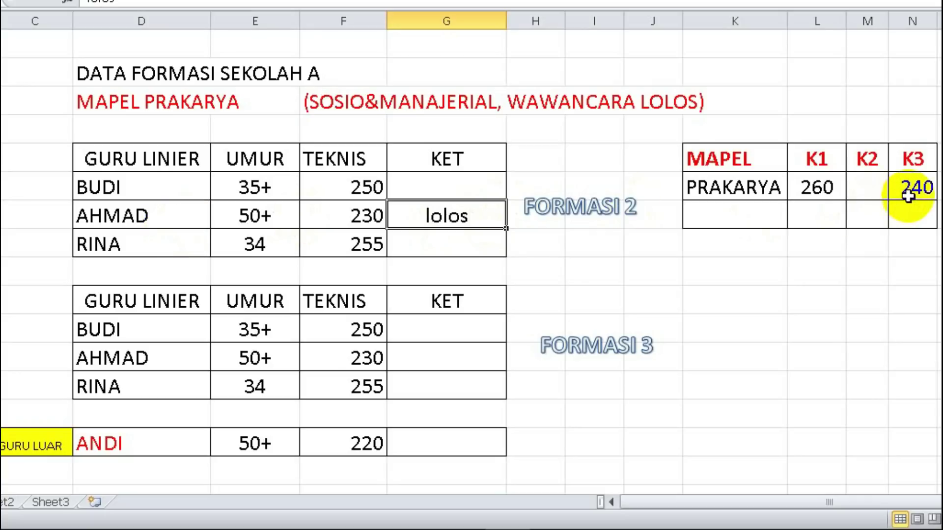
- Enter "lolos" in the KET column for the third teacher in the FORMASI 2 table
click(442, 249)
text(lolos)
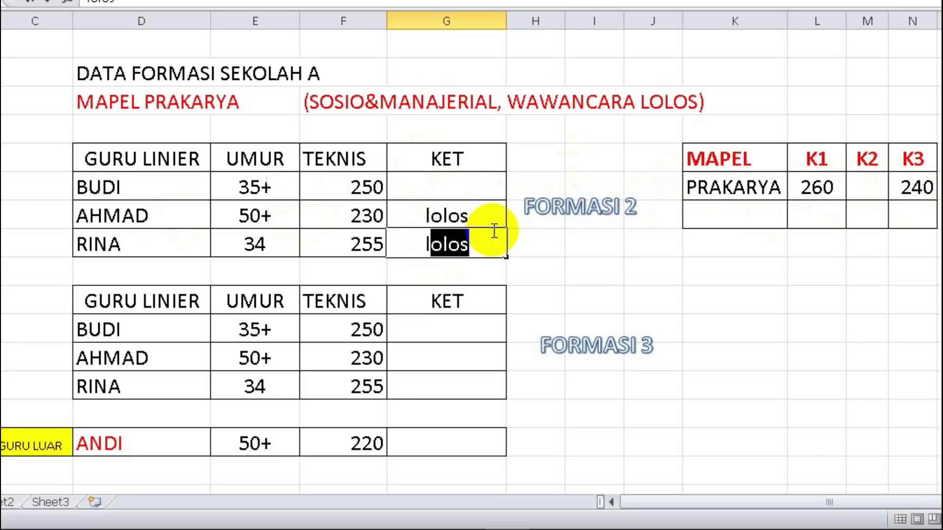
key(Return)
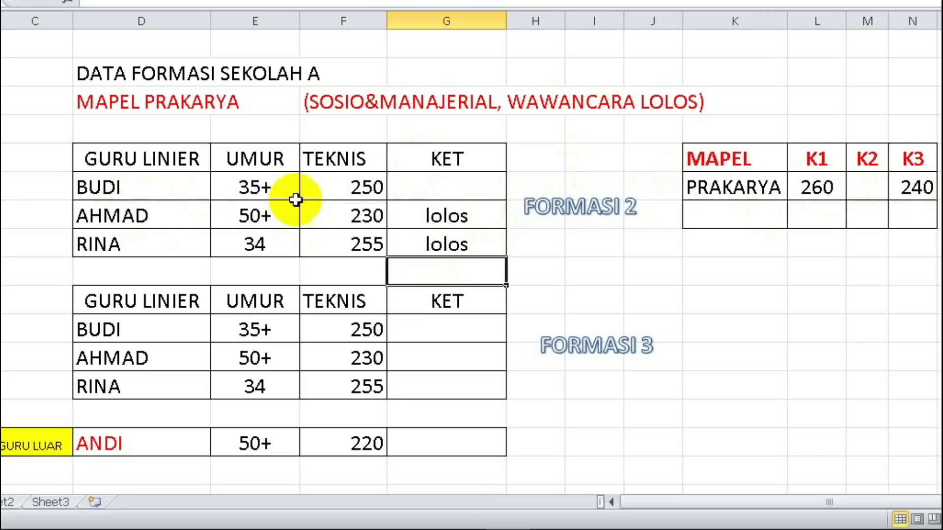
- Compare the TEKNIS scores of the three teachers in the FORMASI 2 table with one another
click(357, 186)
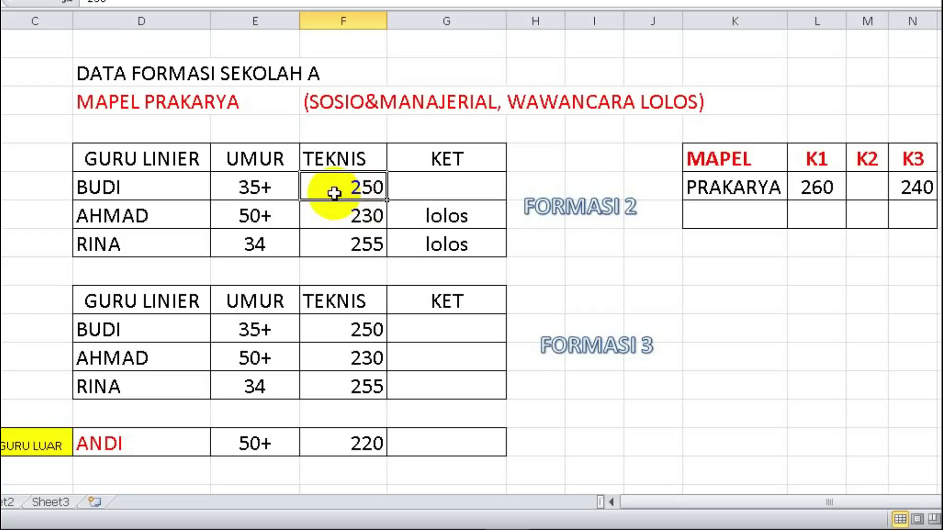
click(343, 217)
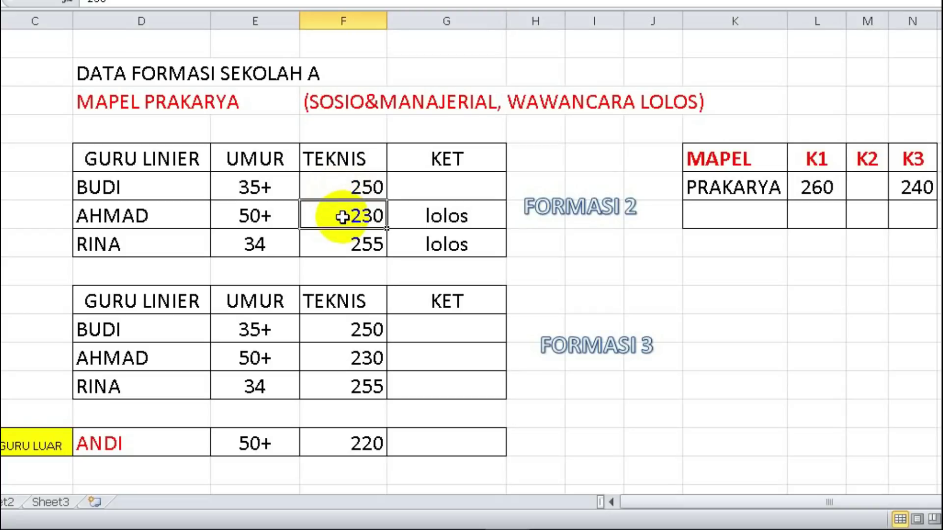
click(340, 244)
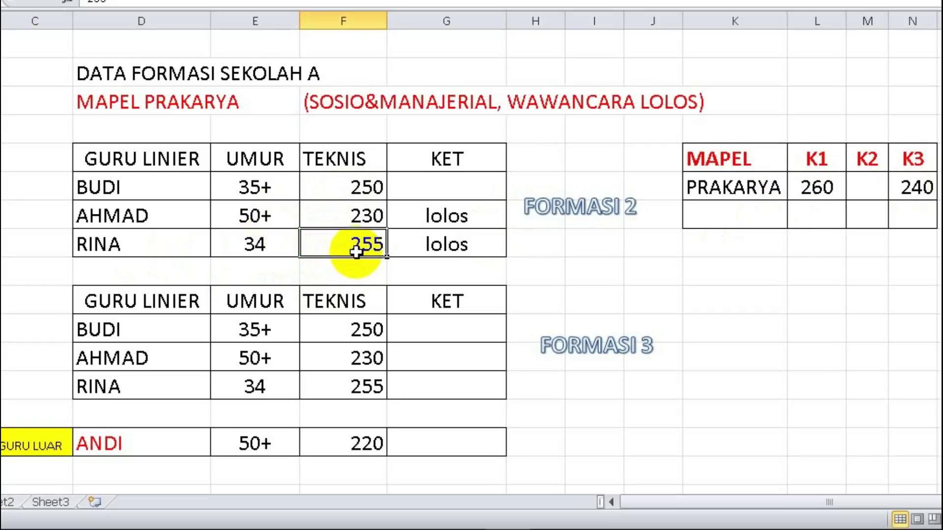
click(355, 186)
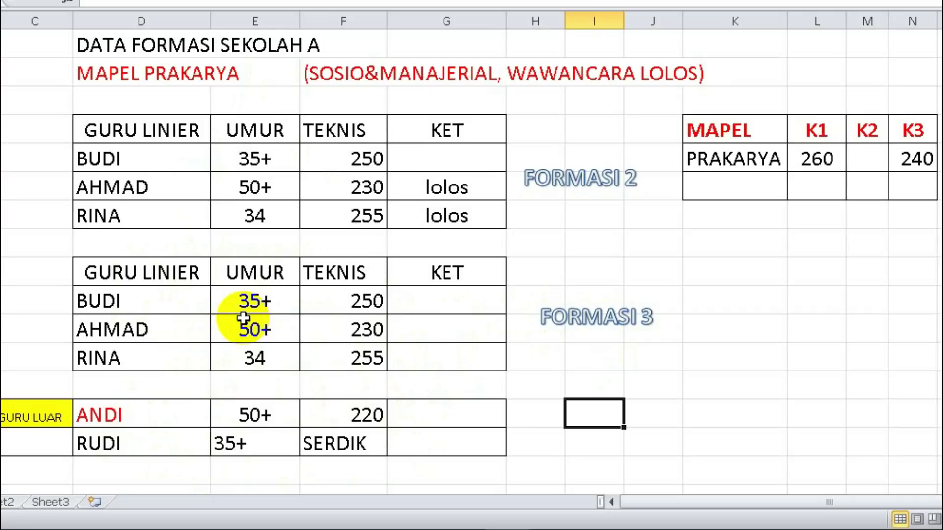
- Centre the UMUR value and the SERDIK entry in the last teacher's row below the FORMASI 3 table
drag(164, 273, 423, 356)
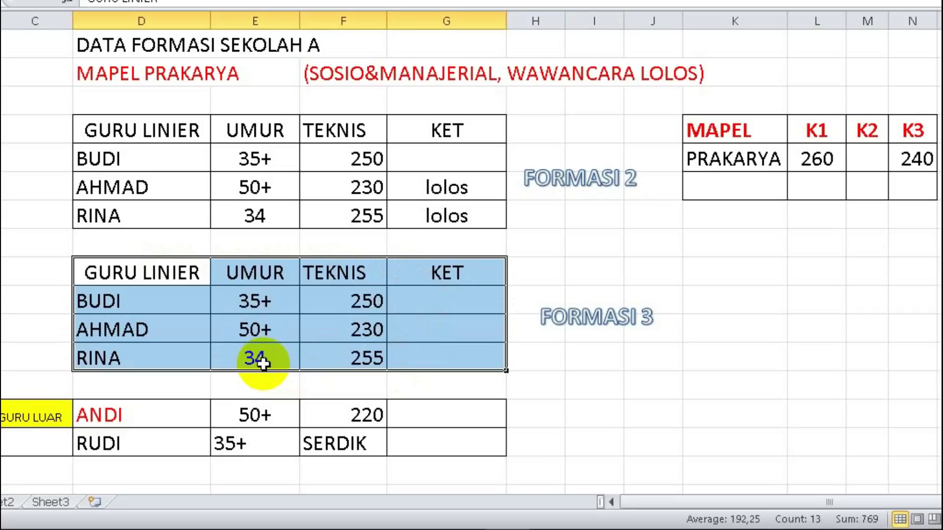
click(242, 445)
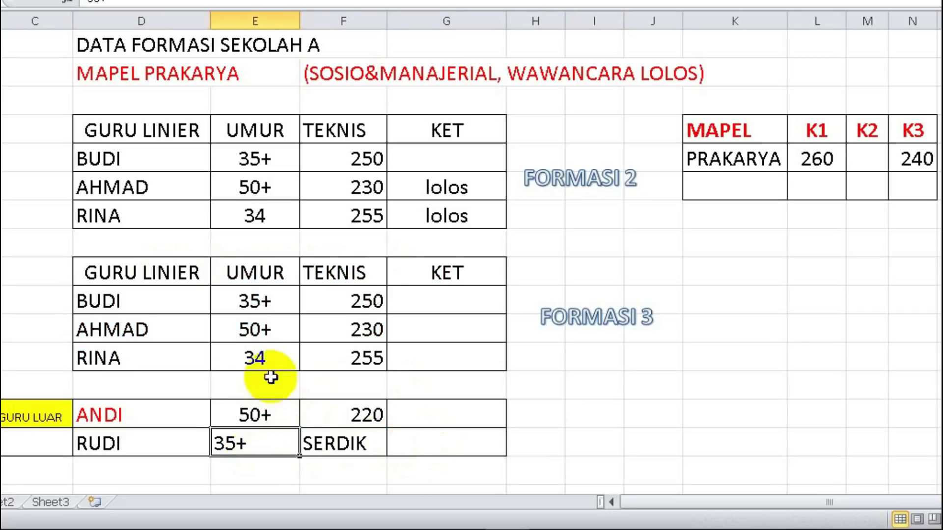
click(265, 2)
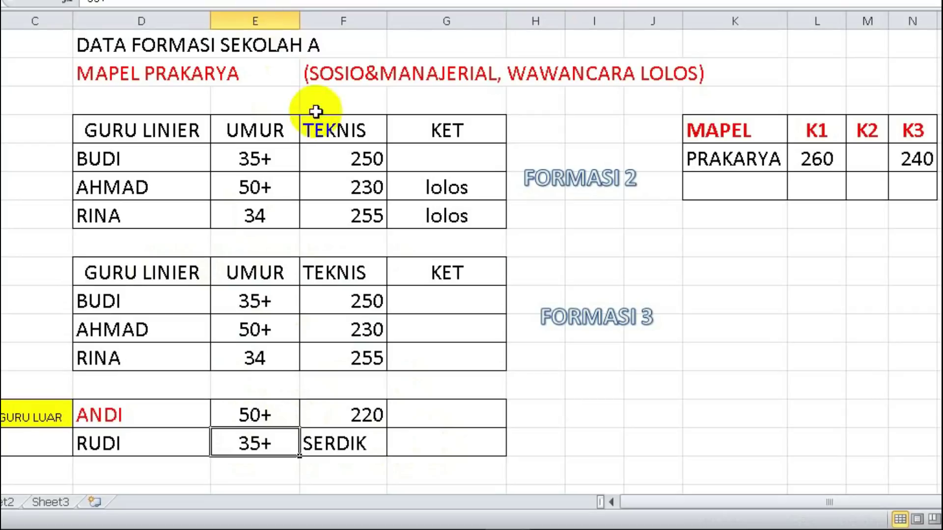
click(331, 444)
key(ctrl+e)
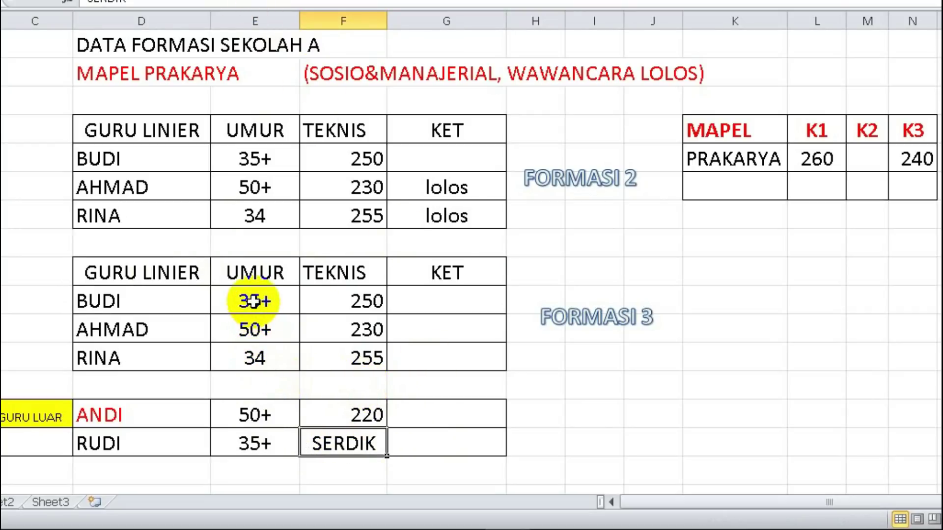
- Examine the UMUR values of the FORMASI 3 and outside teachers, PRAKARYA's K1 grade, and the last outside teacher's SERDIK entry
click(254, 358)
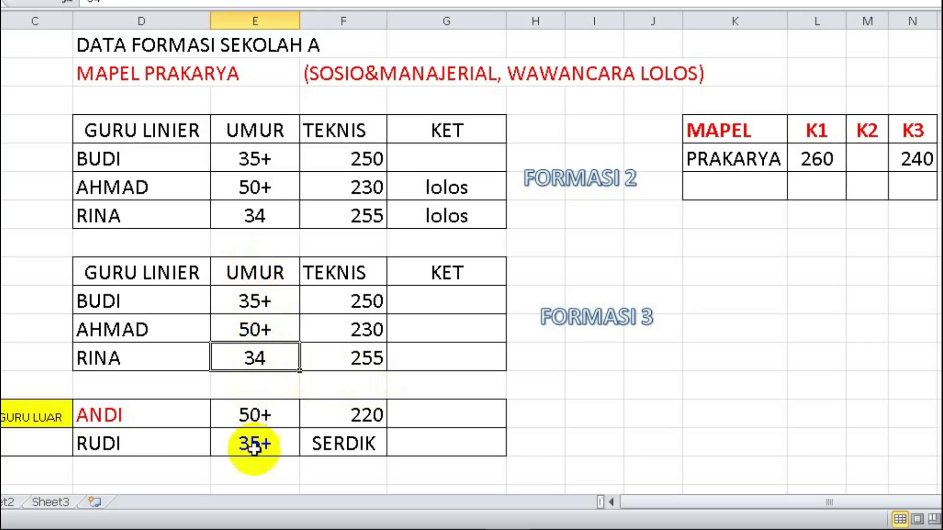
drag(255, 271, 254, 443)
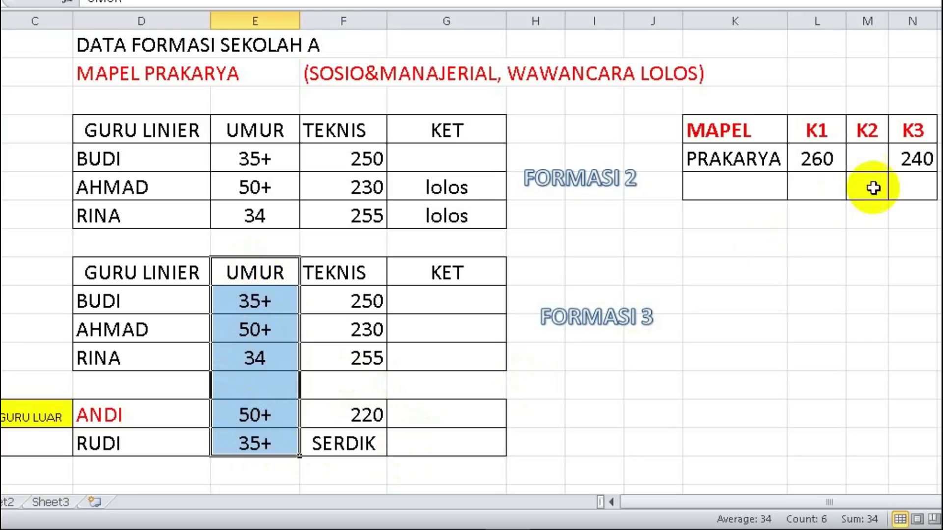
click(820, 163)
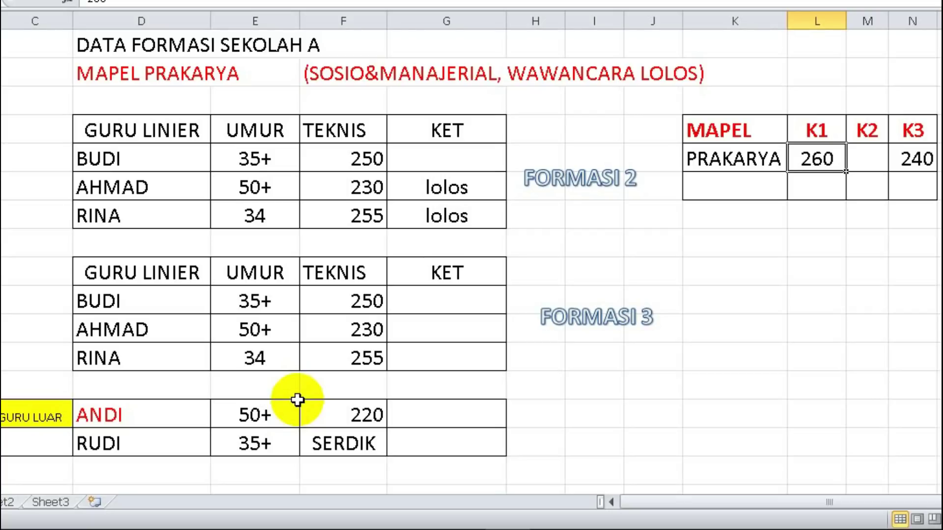
click(330, 447)
click(273, 445)
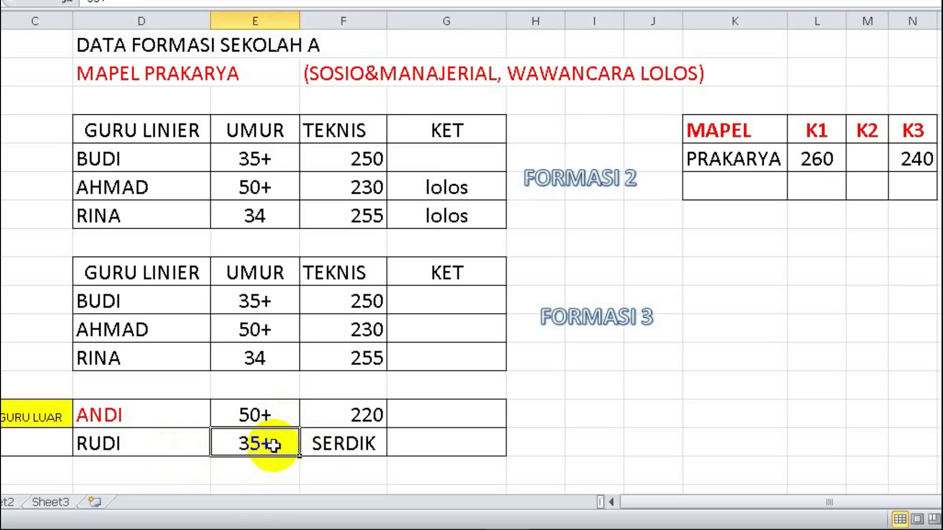
click(341, 447)
click(278, 450)
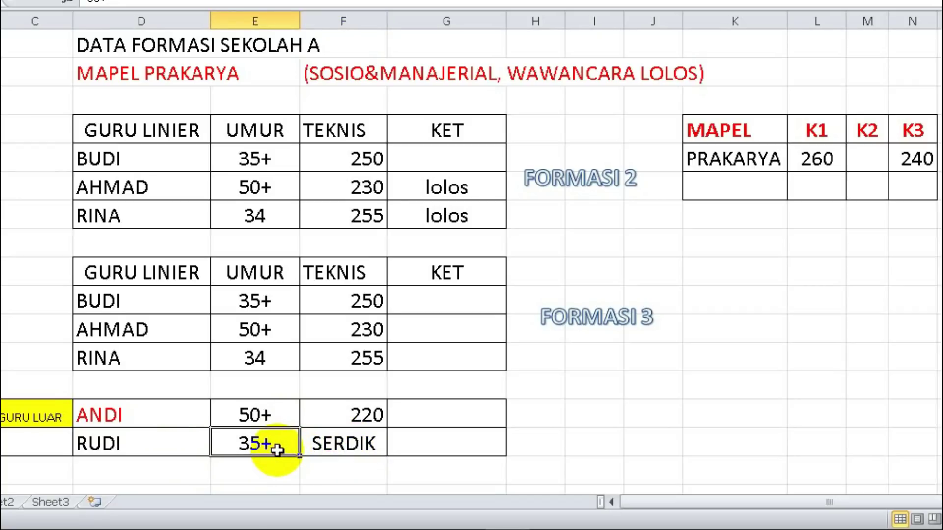
- Centre the three TEKNIS scores in the FORMASI 3 table
drag(154, 270, 436, 361)
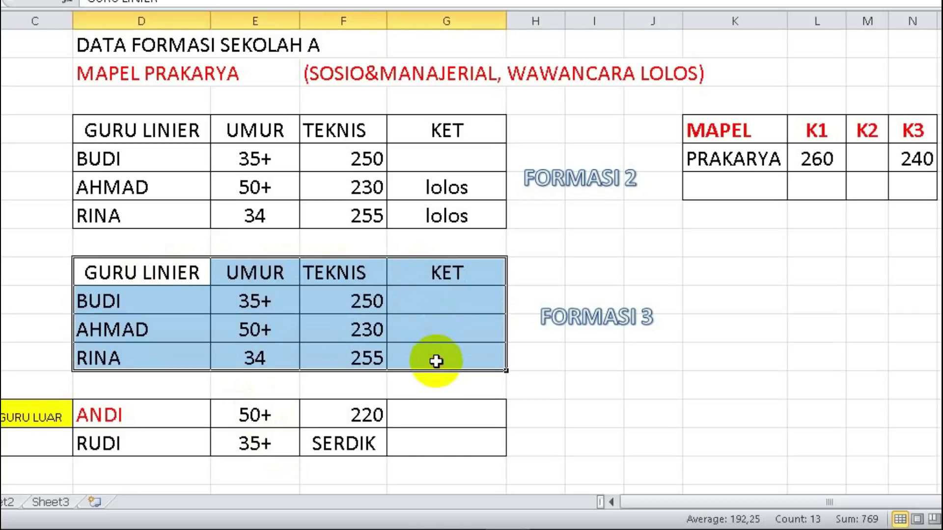
drag(334, 301, 339, 353)
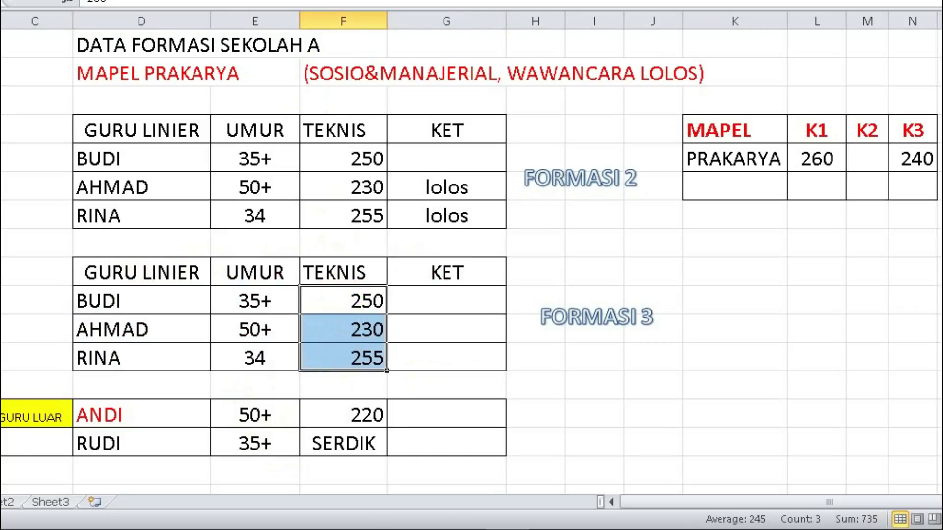
key(ctrl+e)
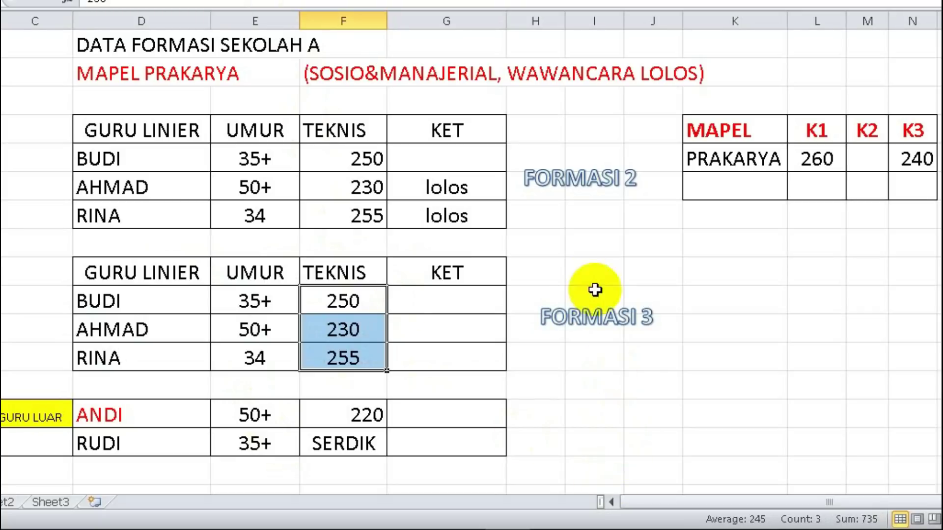
- Review the FORMASI 3 label and the last outside teacher's UMUR and SERDIK entries
click(642, 318)
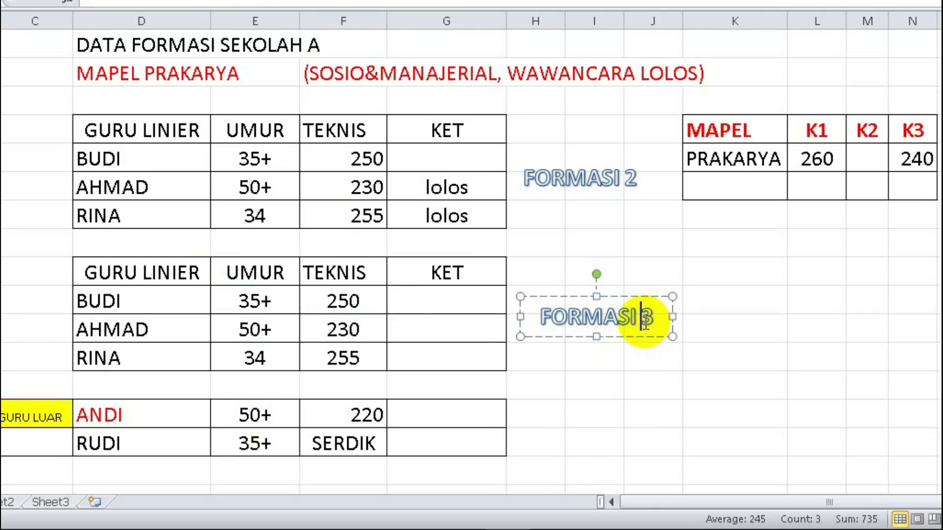
click(734, 354)
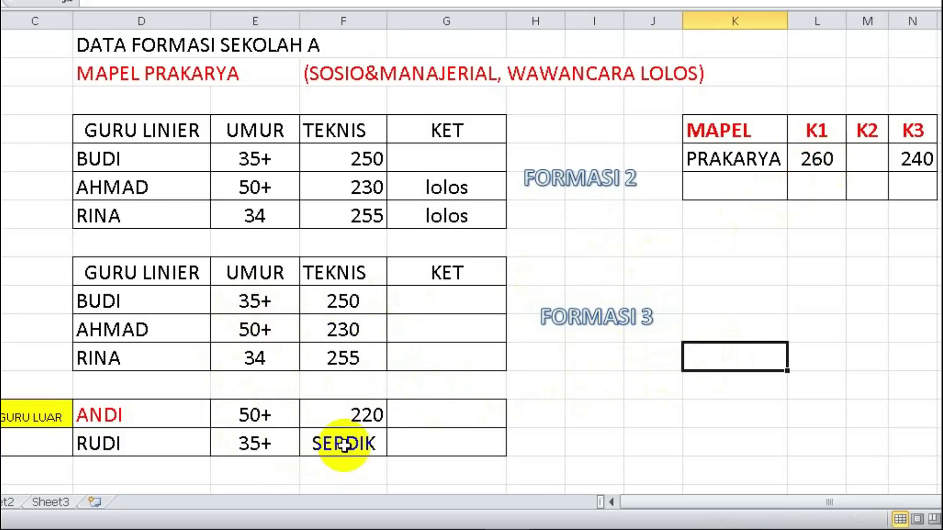
click(344, 444)
click(250, 444)
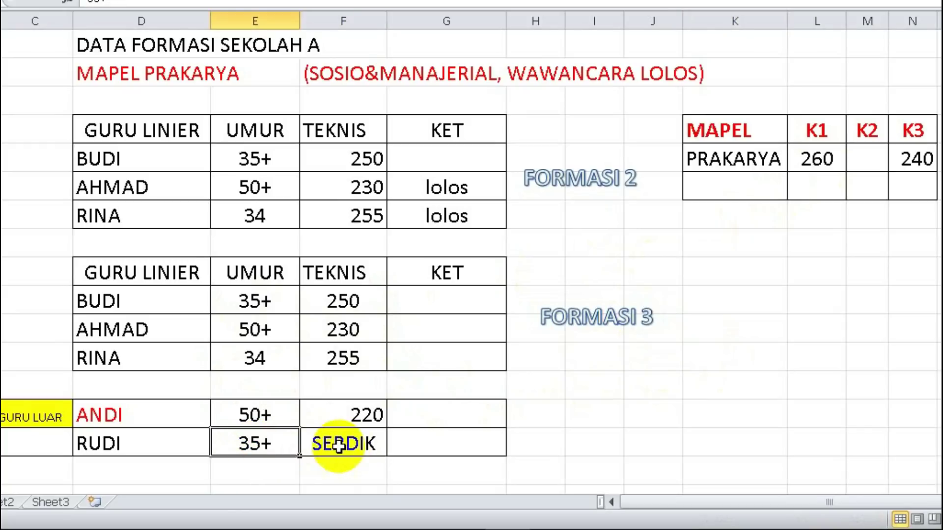
click(341, 445)
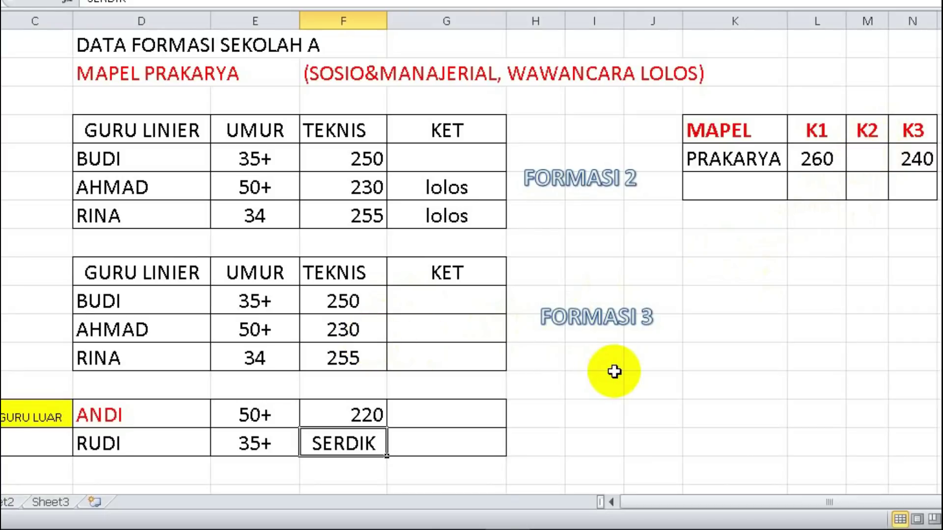
- Enter LOLOS as the KET for the 50+ linear teacher in the FORMASI 3 table and the 50+ outside teacher
click(442, 328)
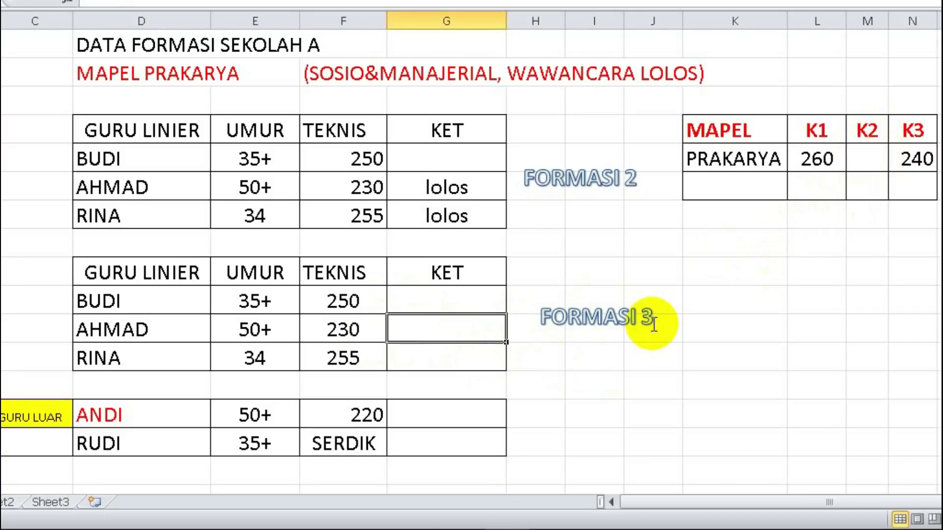
text(LOLOS)
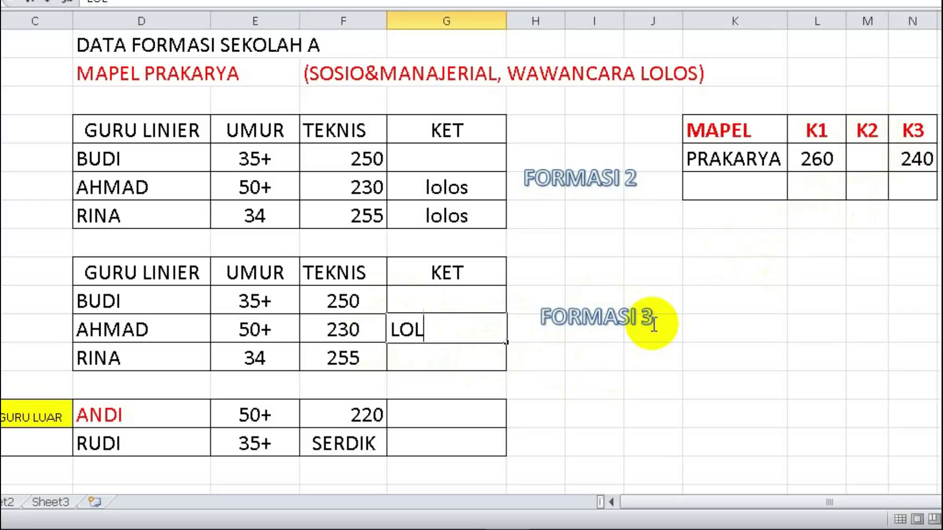
click(708, 392)
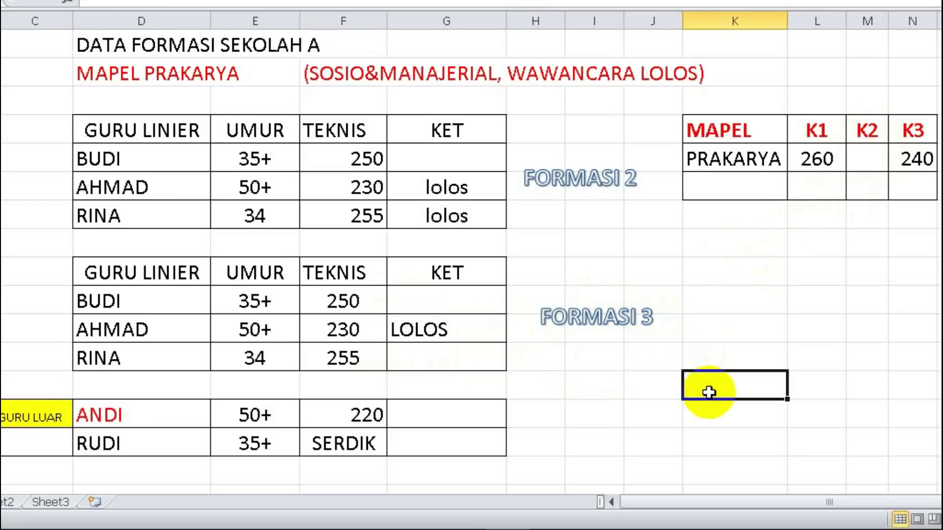
click(451, 417)
text(LOLOS)
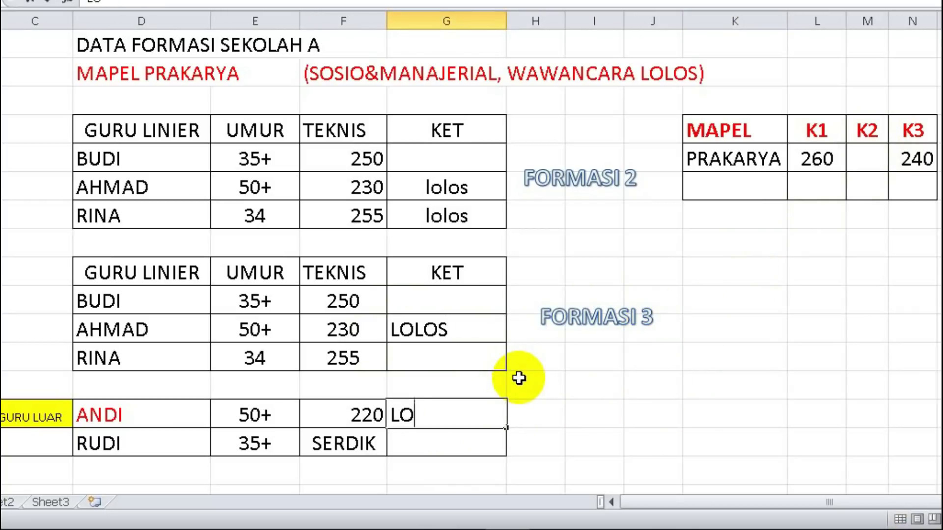
key(Return)
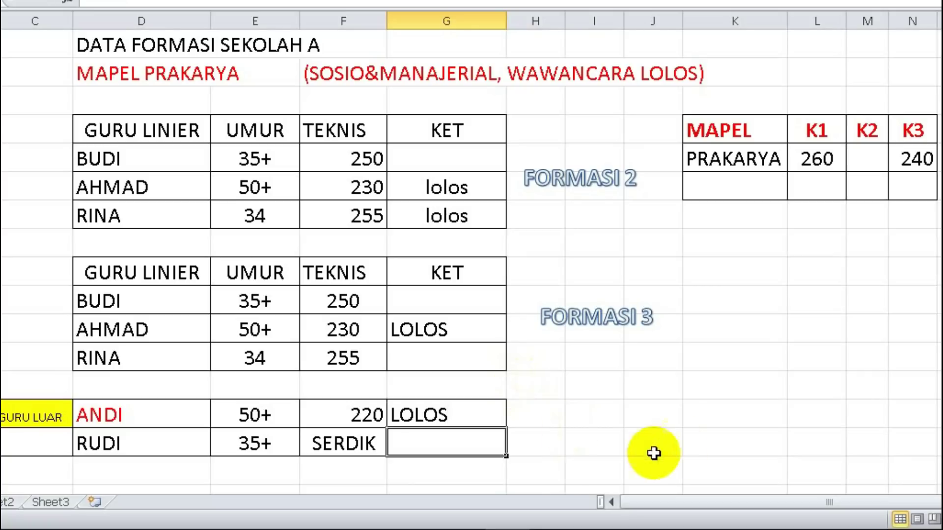
click(678, 450)
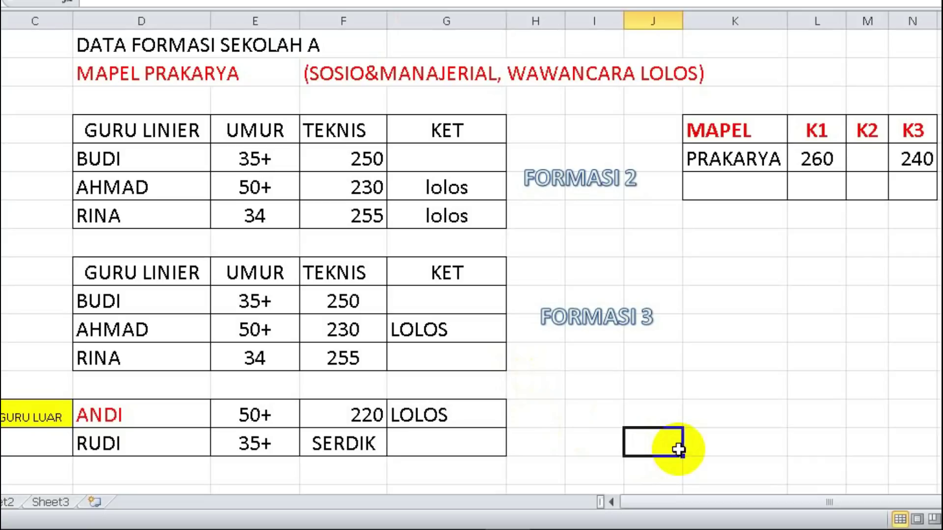
- Compare the last outside teacher's name and SERDIK entry with the linear teachers listed in the FORMASI 3 table
click(161, 448)
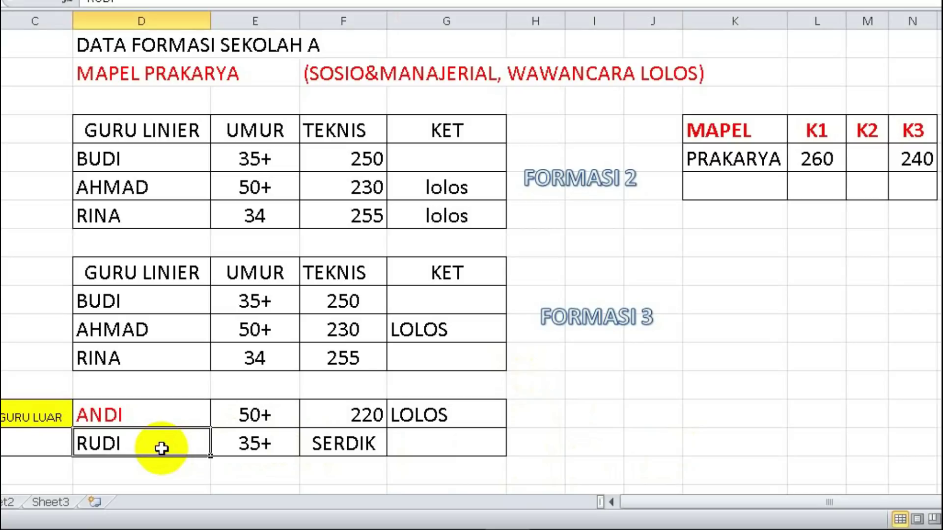
click(342, 446)
drag(132, 270, 463, 347)
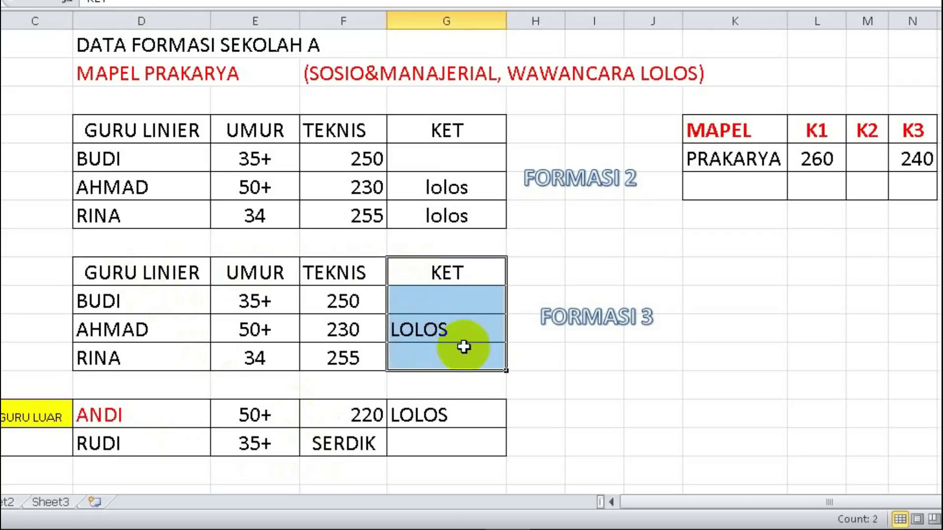
click(652, 385)
drag(169, 277, 415, 348)
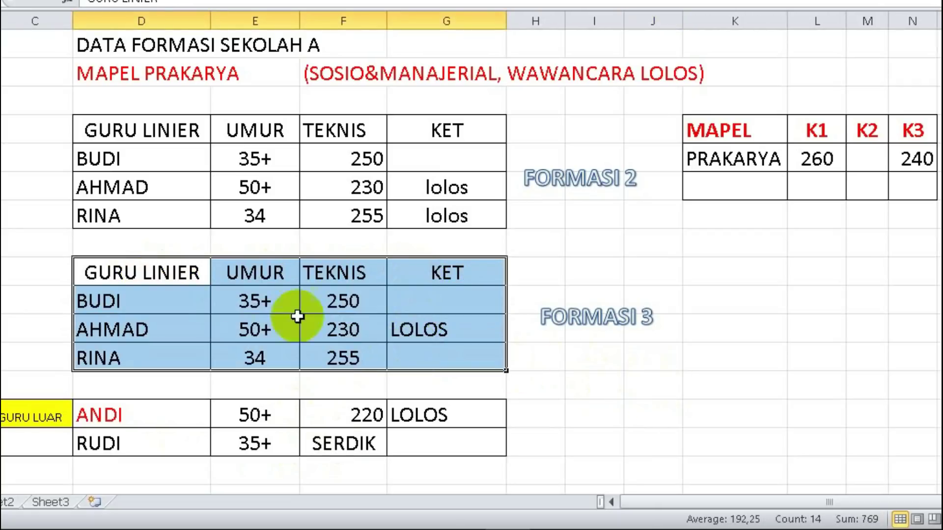
click(183, 441)
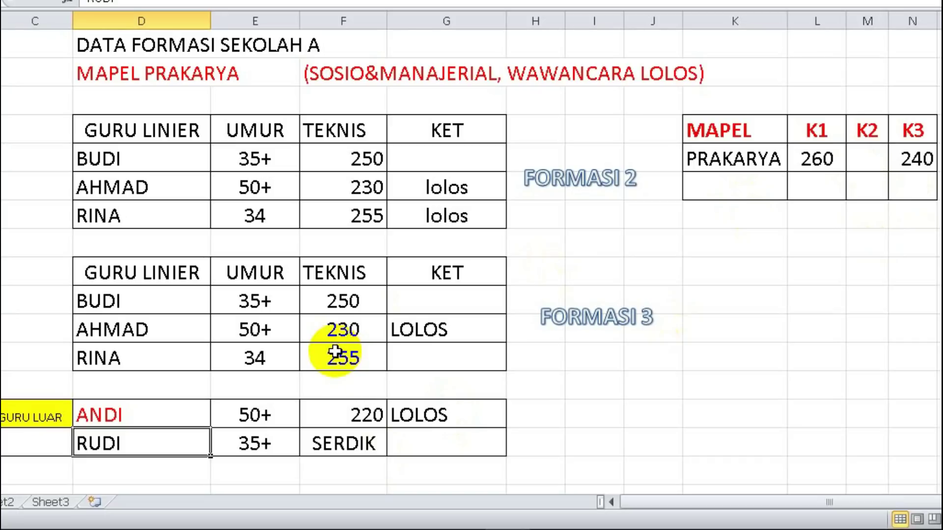
- Enter LOLOS as the KET for the 34-year-old linear teacher in the FORMASI 3 table
click(430, 357)
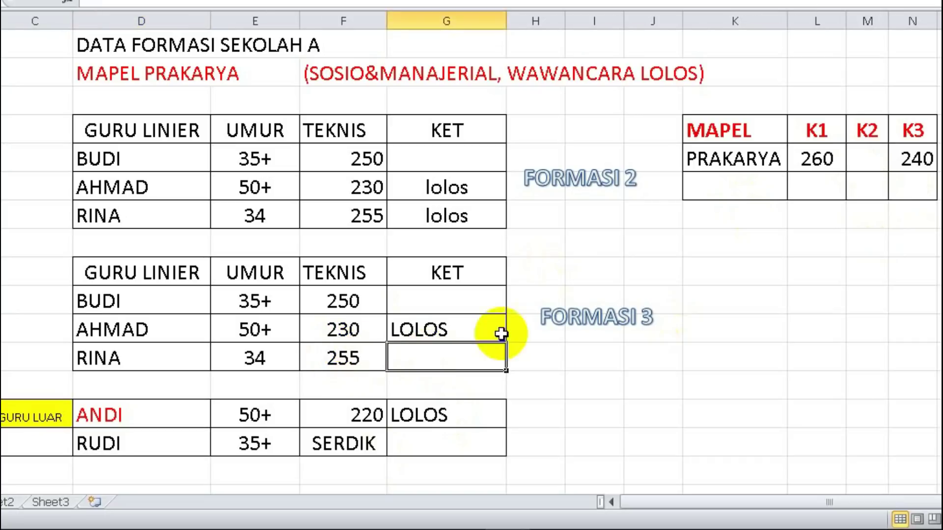
text(LOLOS)
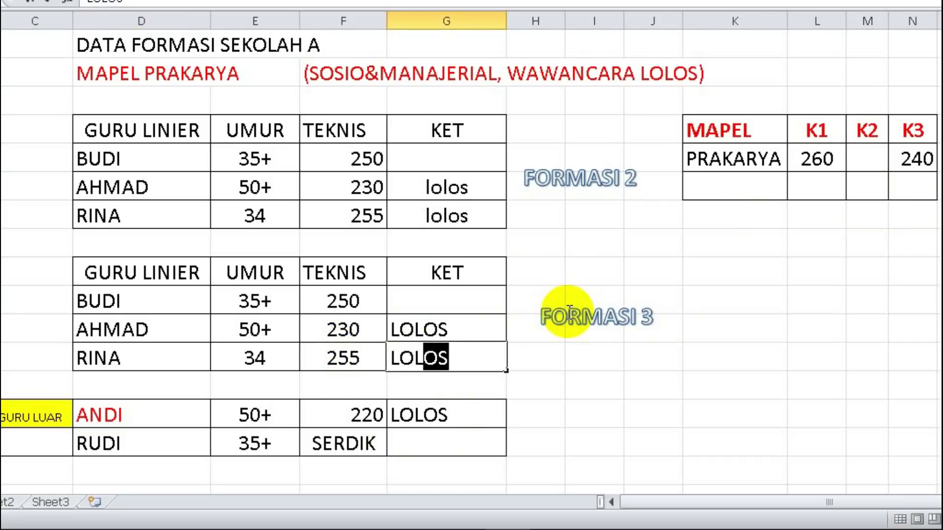
key(Return)
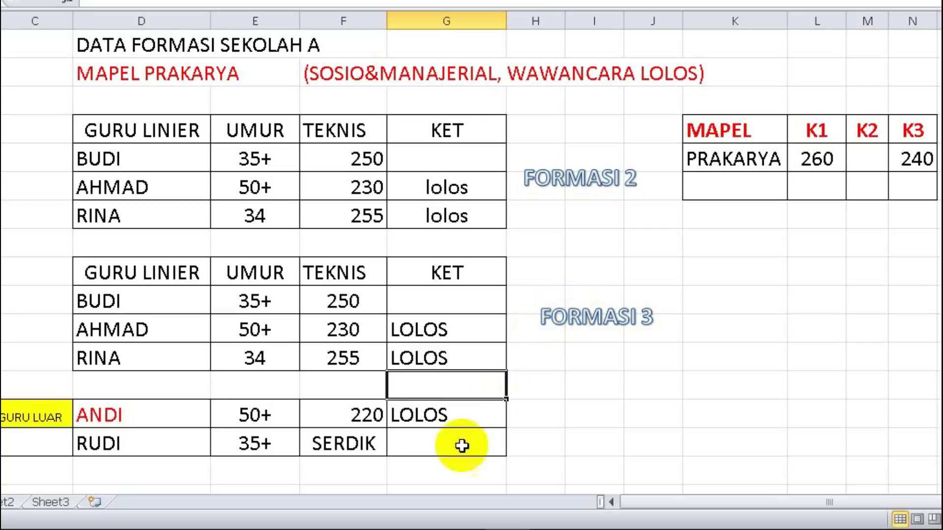
click(330, 446)
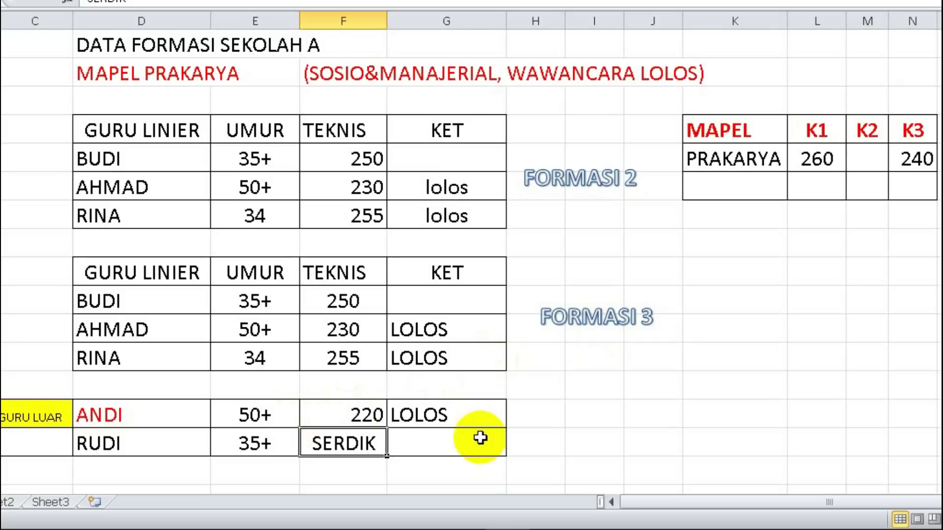
click(533, 444)
click(582, 446)
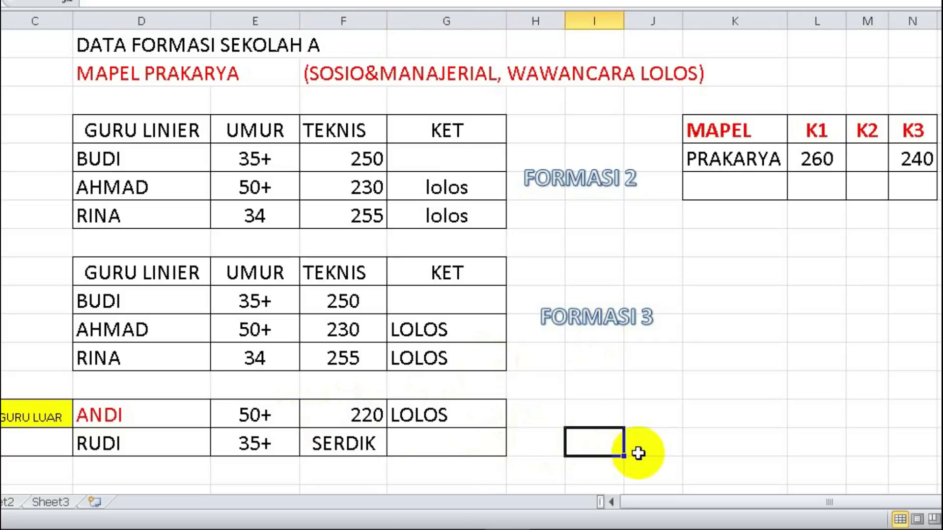
click(666, 452)
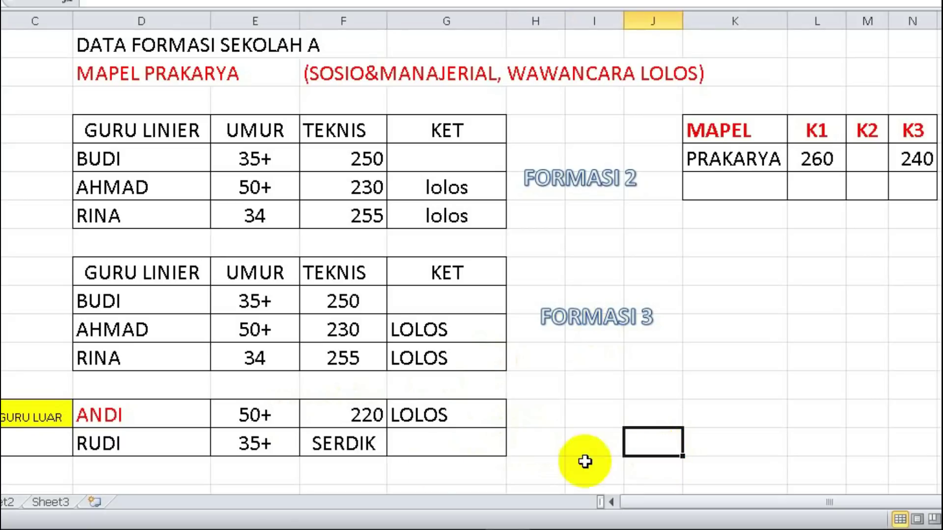
- Switch to the PPPK 2021 schedule announcement document and examine the dates for Pengumuman hasil Seleksi Kompetensi I and Masa sanggah I
click(164, 527)
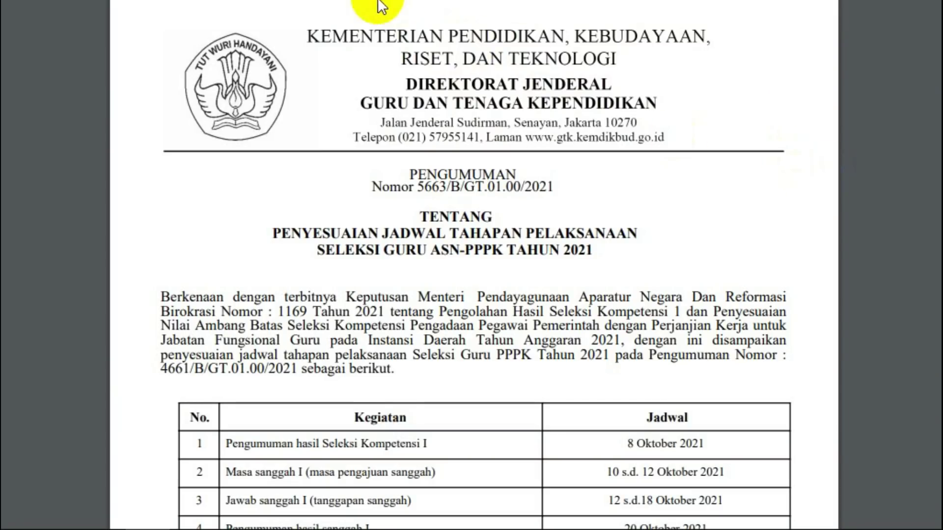
key(ctrl+plus)
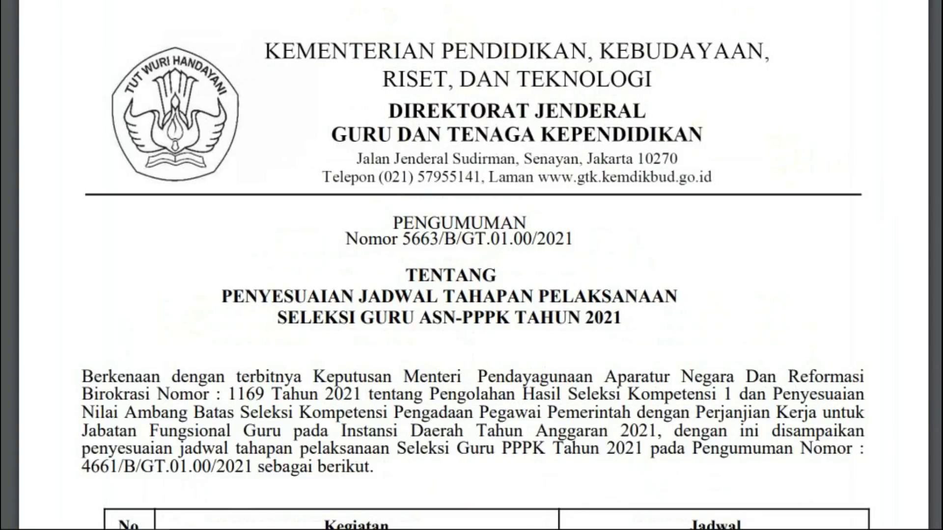
scroll(666, 231, down, 6)
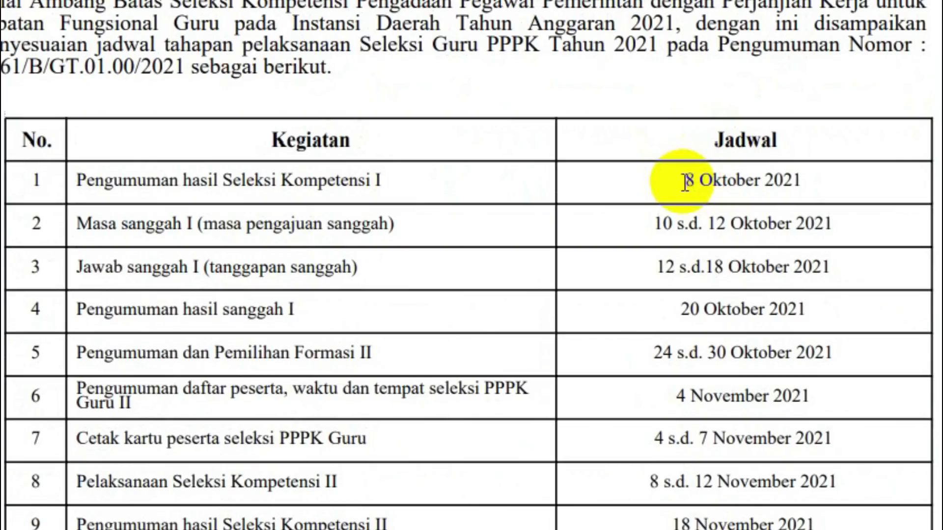
drag(666, 233, 761, 233)
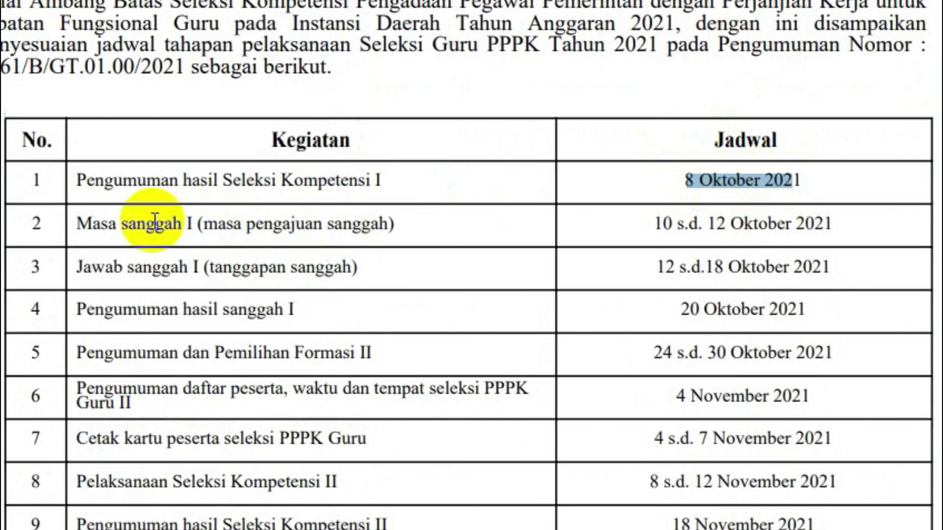
drag(73, 225, 395, 224)
drag(655, 224, 814, 217)
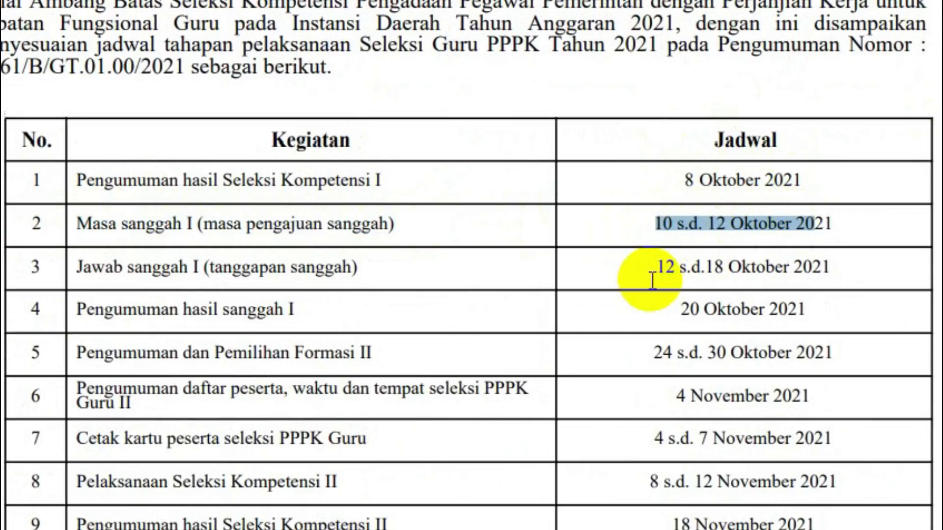